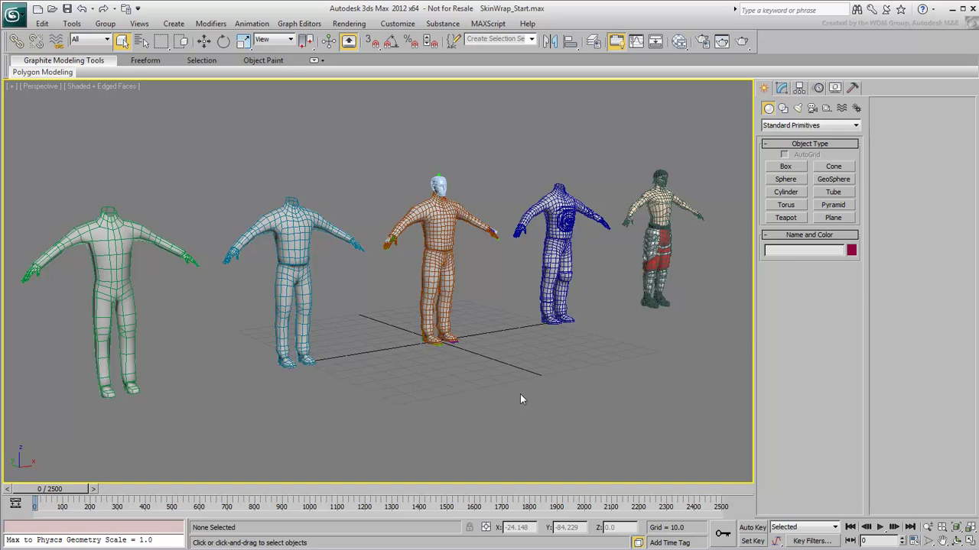
- Select Bip001 Head in the Motion panel and put the biped into Figure Mode at frame 0
{"action": "left_click", "coordinate": [440, 185]}
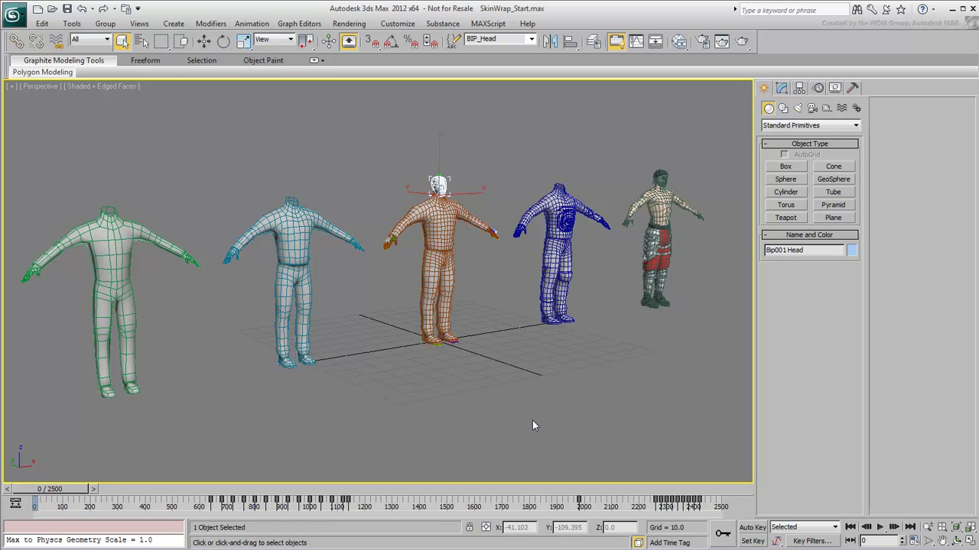
{"action": "left_click", "coordinate": [452, 285]}
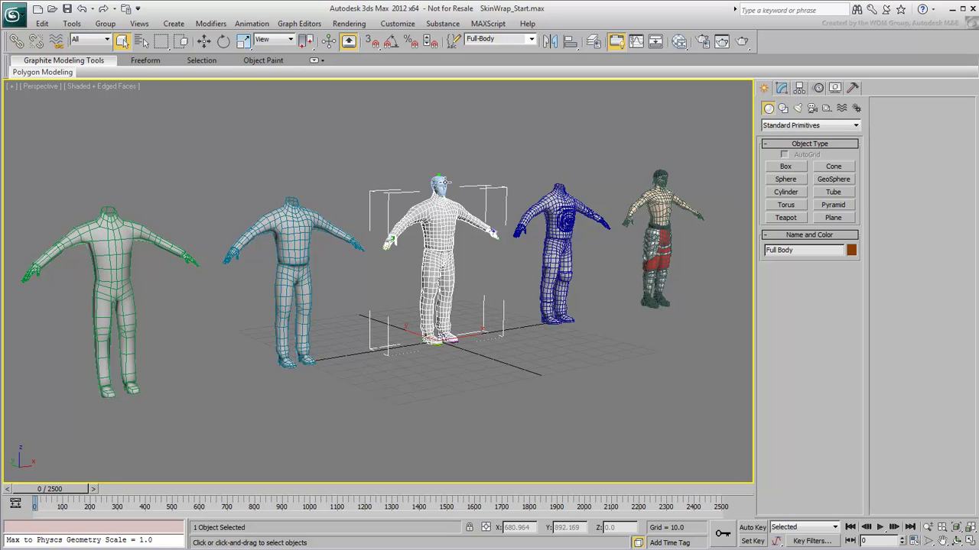
{"action": "left_click", "coordinate": [440, 182]}
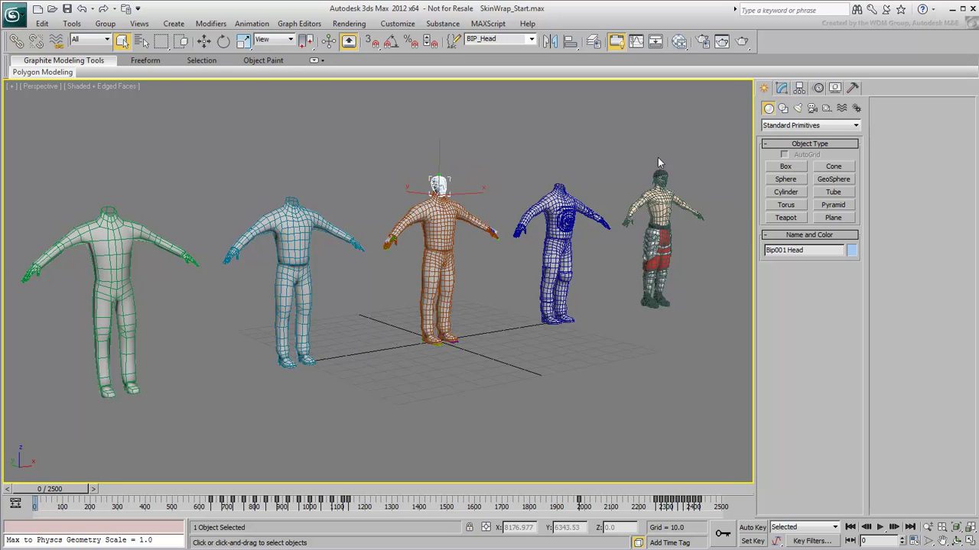
{"action": "left_click", "coordinate": [818, 88]}
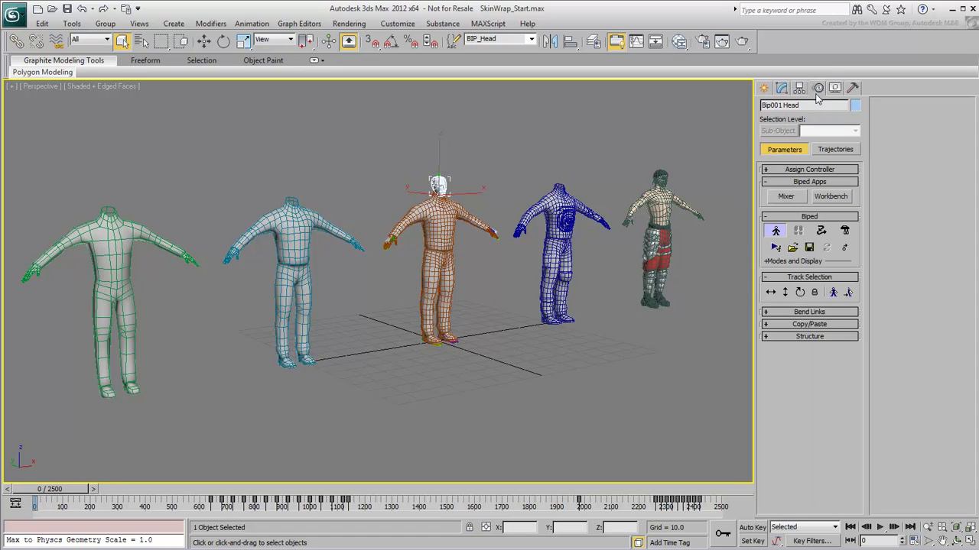
{"action": "left_click", "coordinate": [776, 232]}
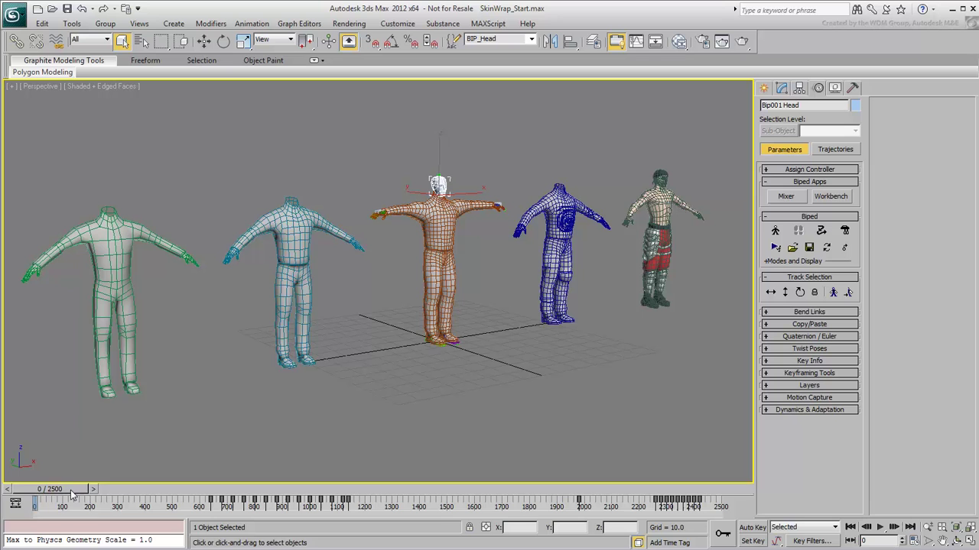
{"action": "left_click_drag", "start_coordinate": [76, 495], "coordinate": [29, 511]}
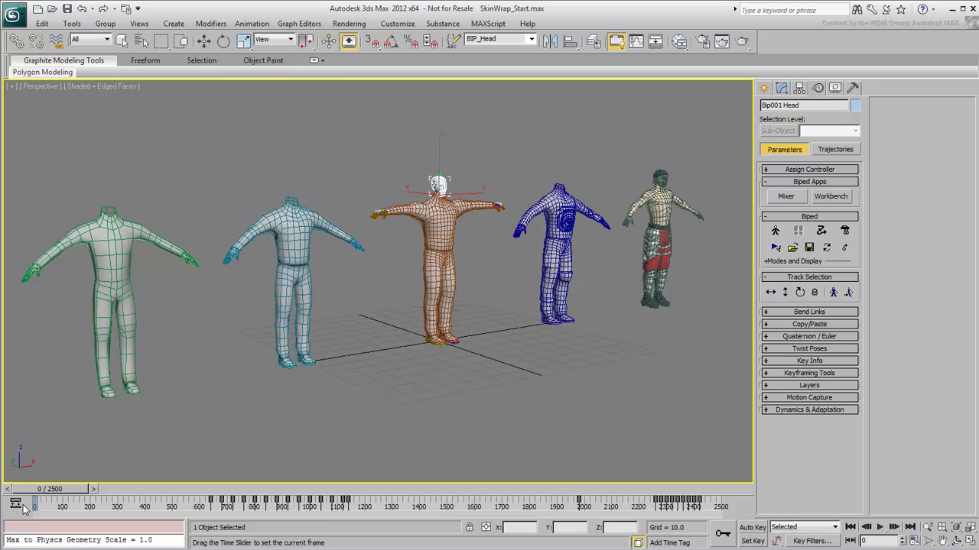
{"action": "key", "text": "q"}
{"action": "left_click", "coordinate": [777, 231]}
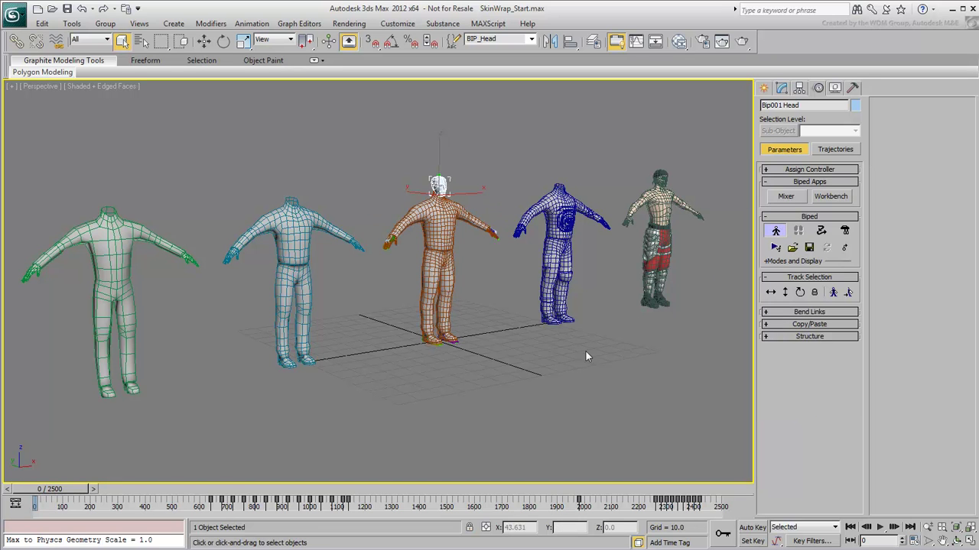
- Hide the green and cyan figures with Hide Selection
{"action": "left_click", "coordinate": [530, 386]}
{"action": "left_click", "coordinate": [323, 166]}
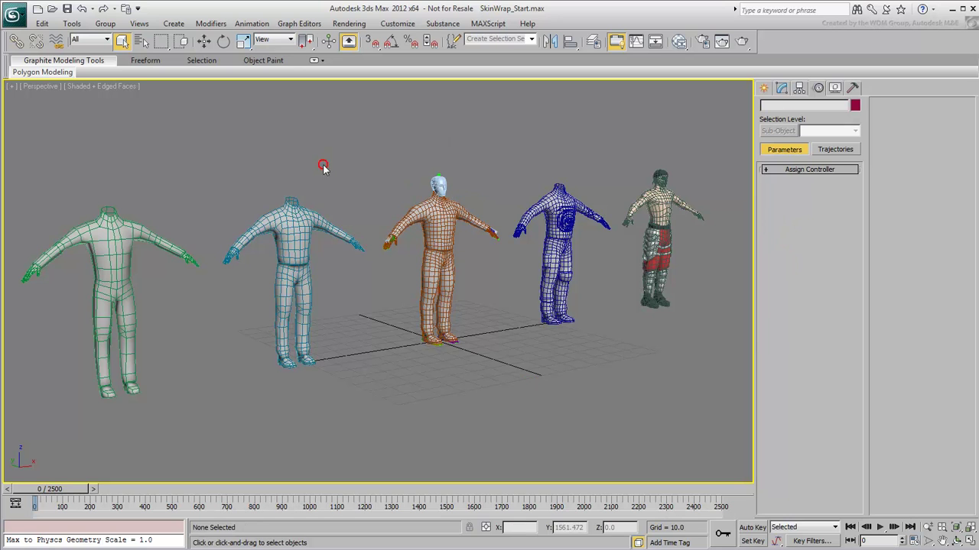
{"action": "left_click_drag", "start_coordinate": [322, 167], "coordinate": [100, 313]}
{"action": "right_click", "coordinate": [96, 279]}
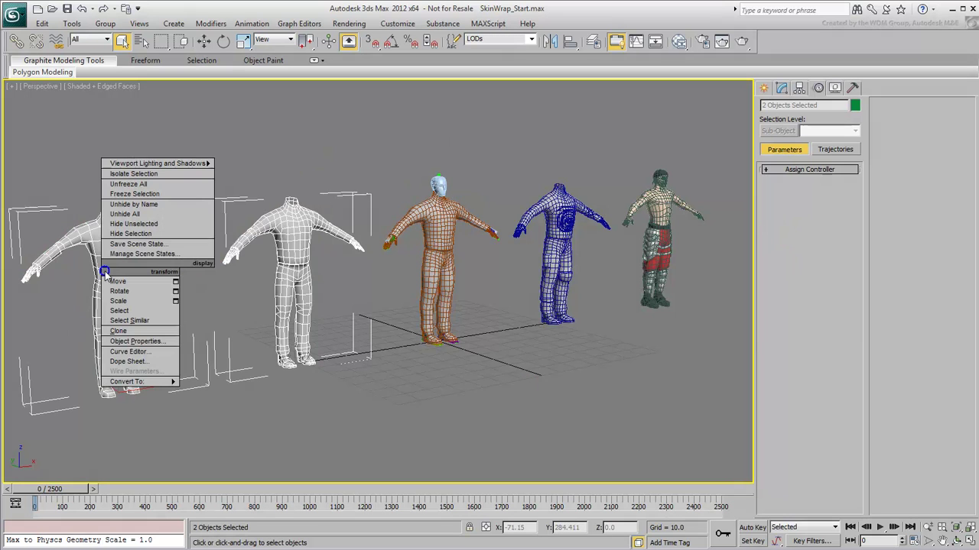
{"action": "left_click", "coordinate": [128, 233]}
- Orbit and zoom the Perspective view onto the orange biped, blue body and textured warrior
{"action": "middle_click_drag", "start_coordinate": [412, 270], "coordinate": [397, 306], "text": "alt"}
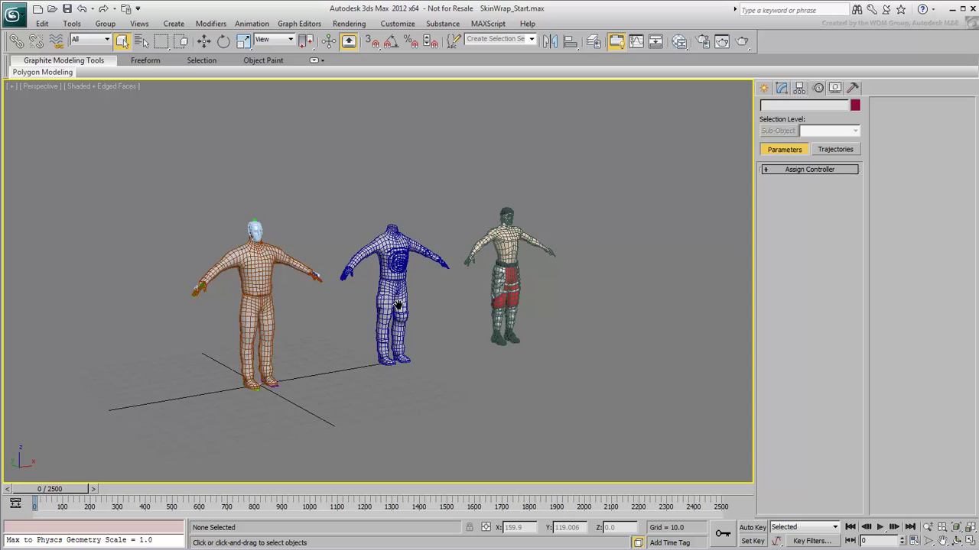
{"action": "scroll", "coordinate": [402, 302], "scroll_direction": "up", "scroll_amount": 3}
{"action": "scroll", "coordinate": [409, 299], "scroll_direction": "up", "scroll_amount": 2}
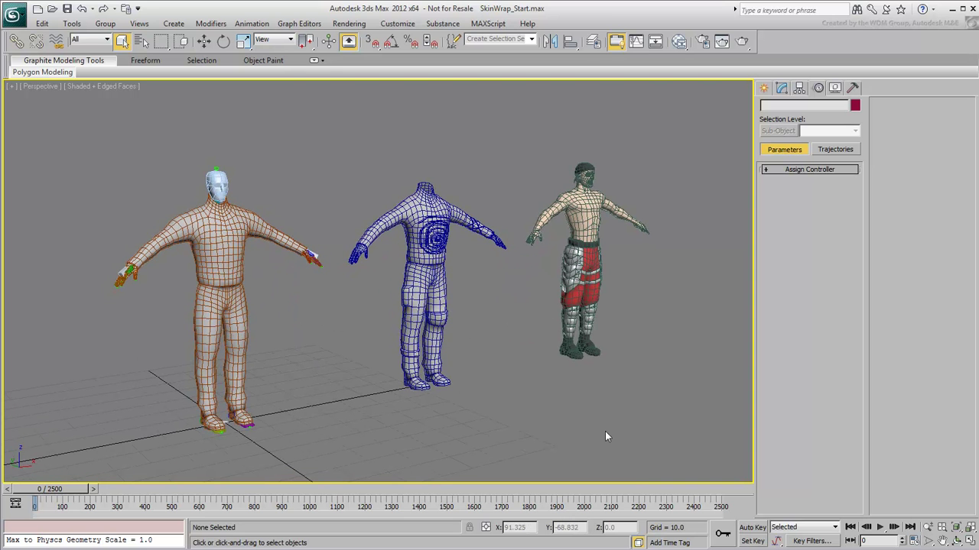
{"action": "scroll", "coordinate": [605, 432], "scroll_direction": "up", "scroll_amount": 2}
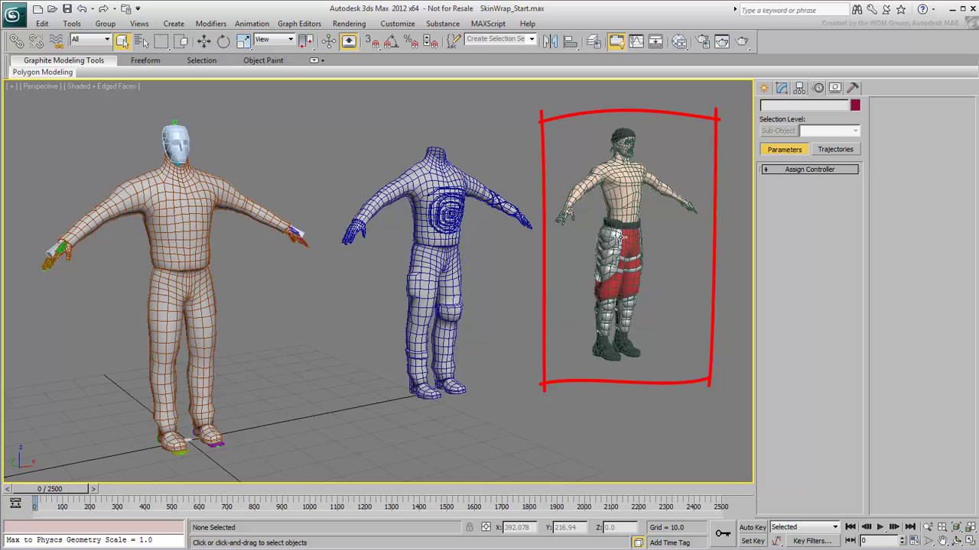
{"action": "left_click", "coordinate": [619, 236]}
{"action": "left_click", "coordinate": [581, 423]}
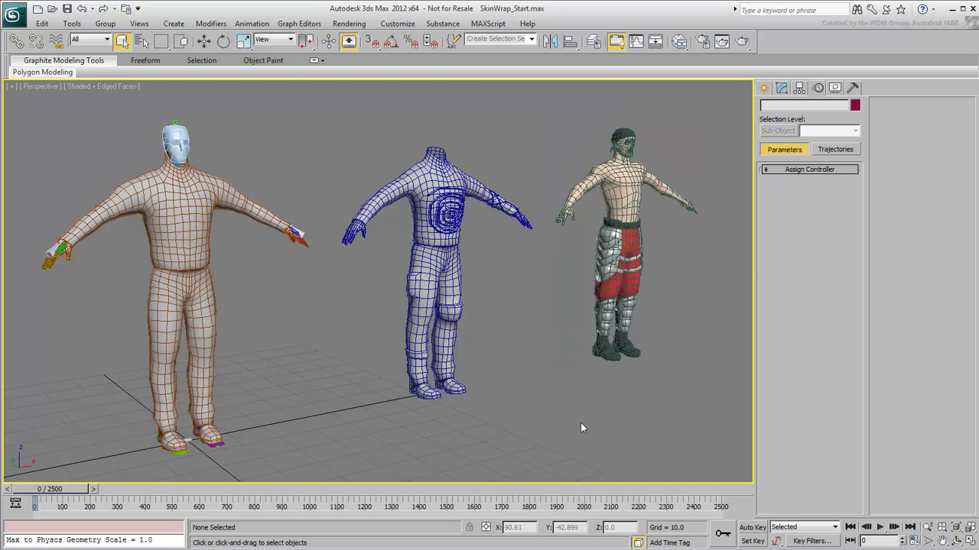
{"action": "mouse_move", "coordinate": [559, 390]}
{"action": "middle_mouse_down", "text": "alt"}
{"action": "mouse_move", "coordinate": [520, 389]}
{"action": "mouse_move", "coordinate": [548, 395]}
{"action": "mouse_move", "coordinate": [506, 404]}
{"action": "mouse_move", "coordinate": [531, 429]}
{"action": "mouse_move", "coordinate": [458, 428]}
{"action": "mouse_move", "coordinate": [563, 434]}
{"action": "middle_mouse_up", "text": "alt"}
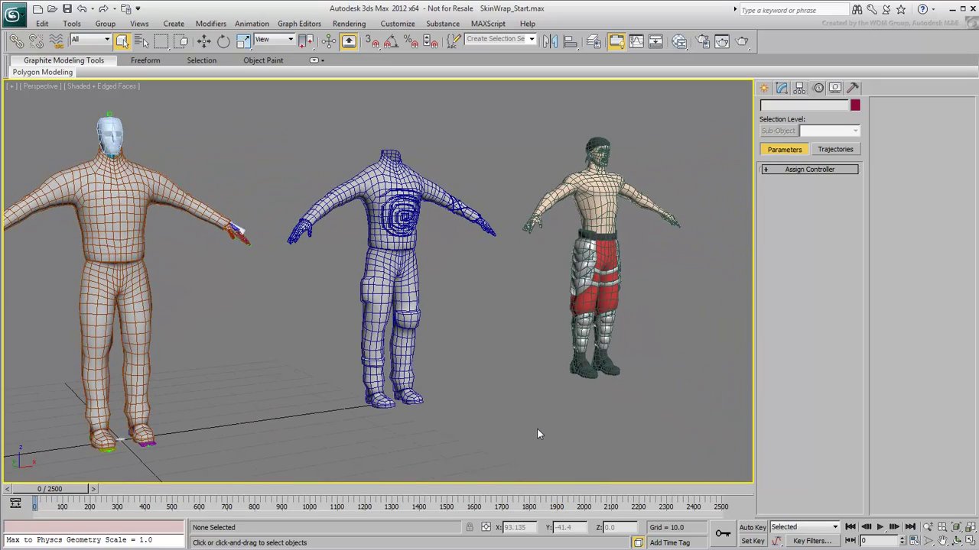
- Hide the textured Warrior character via Hide Selection
{"action": "left_click", "coordinate": [585, 293]}
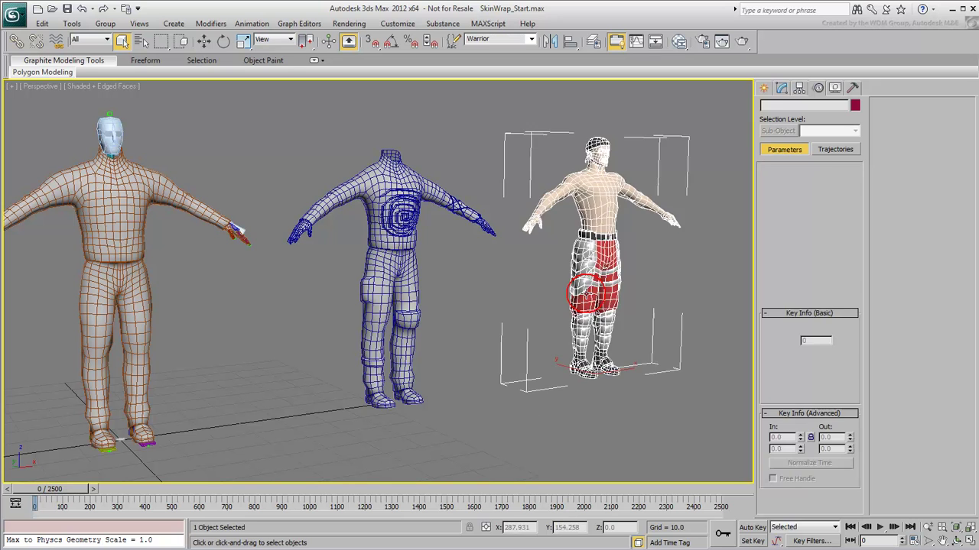
{"action": "right_click", "coordinate": [586, 294]}
{"action": "left_click", "coordinate": [612, 267]}
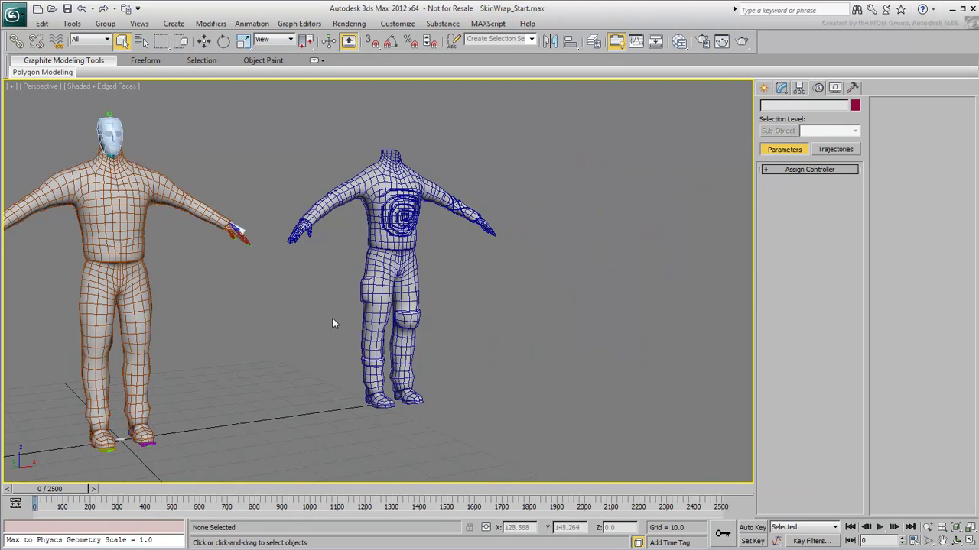
- Select the Full Body mesh and choose Move from the quad menu
{"action": "middle_click_drag", "start_coordinate": [331, 318], "coordinate": [474, 326]}
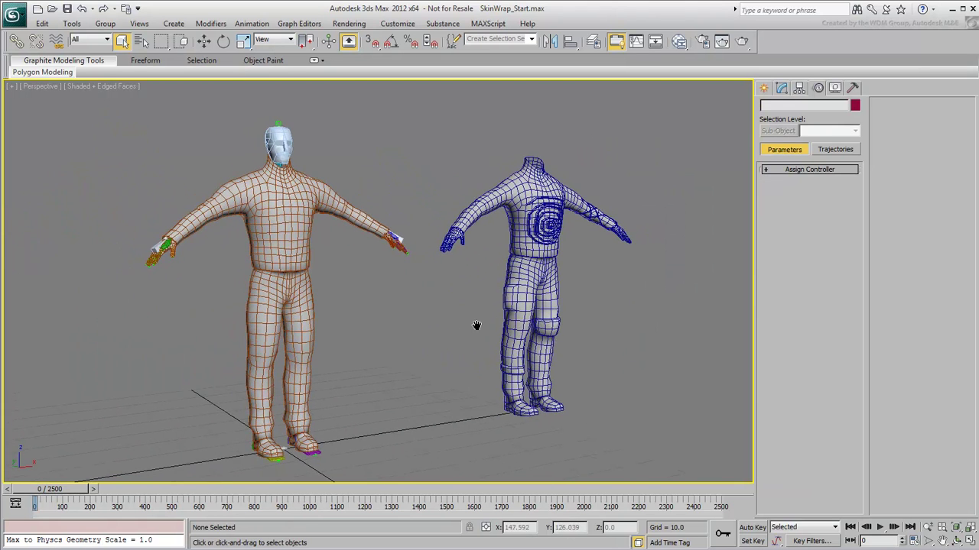
{"action": "left_click", "coordinate": [299, 352]}
{"action": "right_click", "coordinate": [408, 349]}
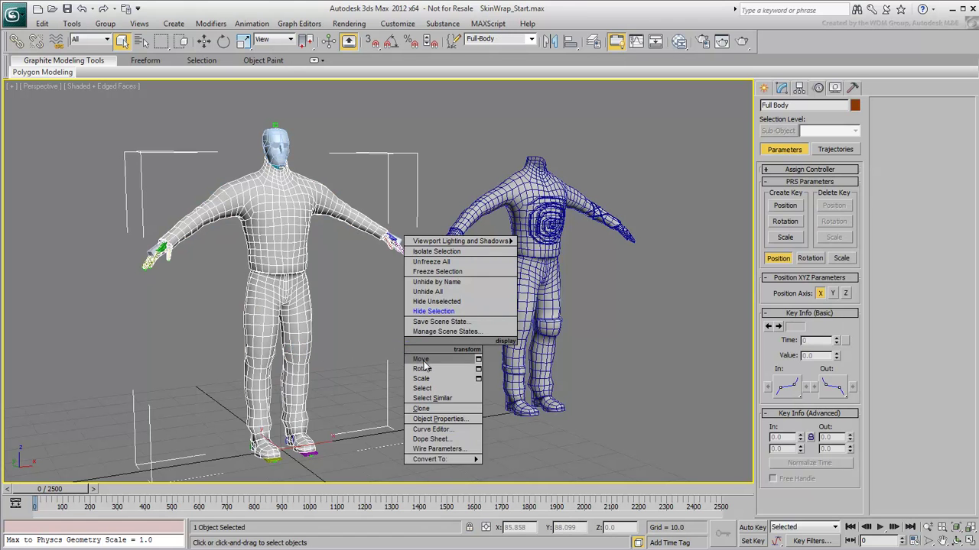
{"action": "left_click", "coordinate": [422, 359]}
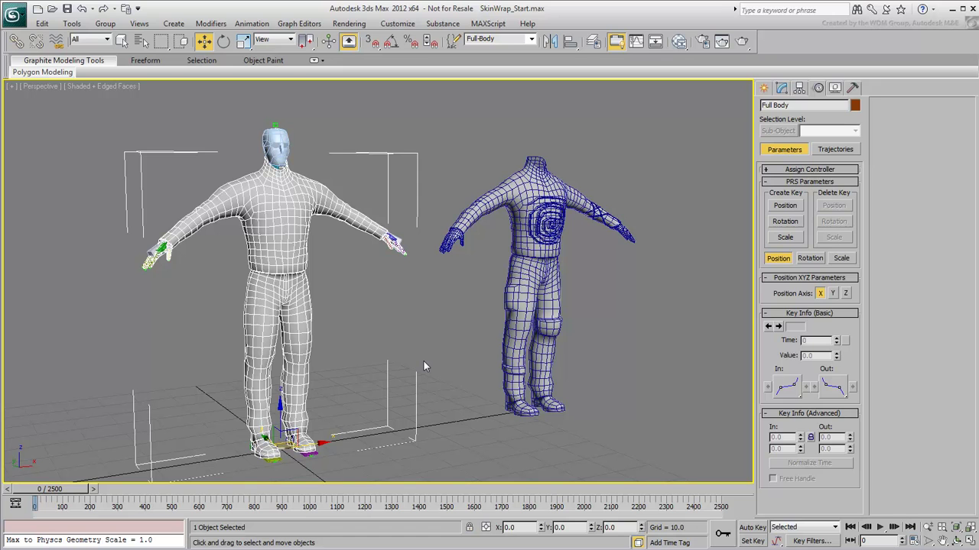
- Zero the blue Variations body's X position from 75 to 0
{"action": "left_click", "coordinate": [505, 318]}
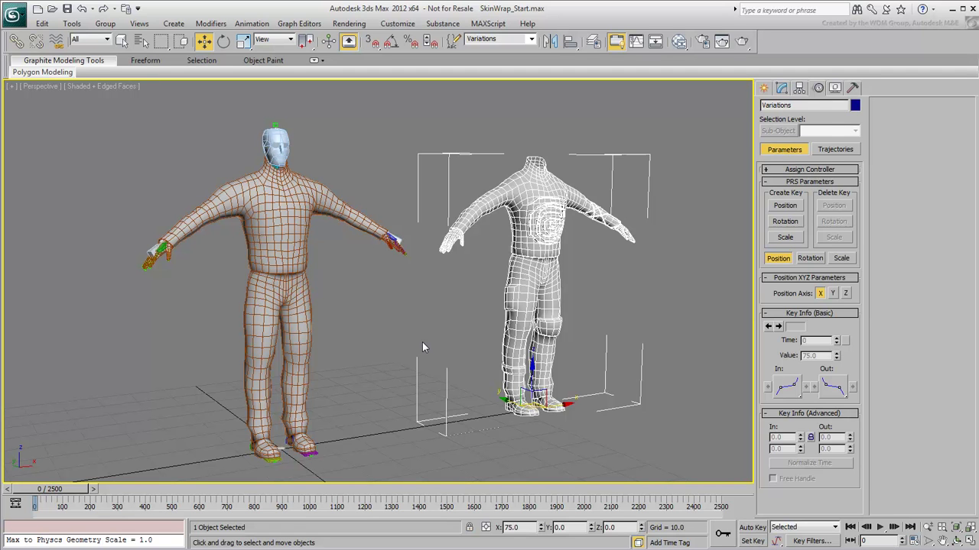
{"action": "right_click", "coordinate": [542, 529]}
{"action": "middle_click_drag", "start_coordinate": [341, 365], "coordinate": [449, 354]}
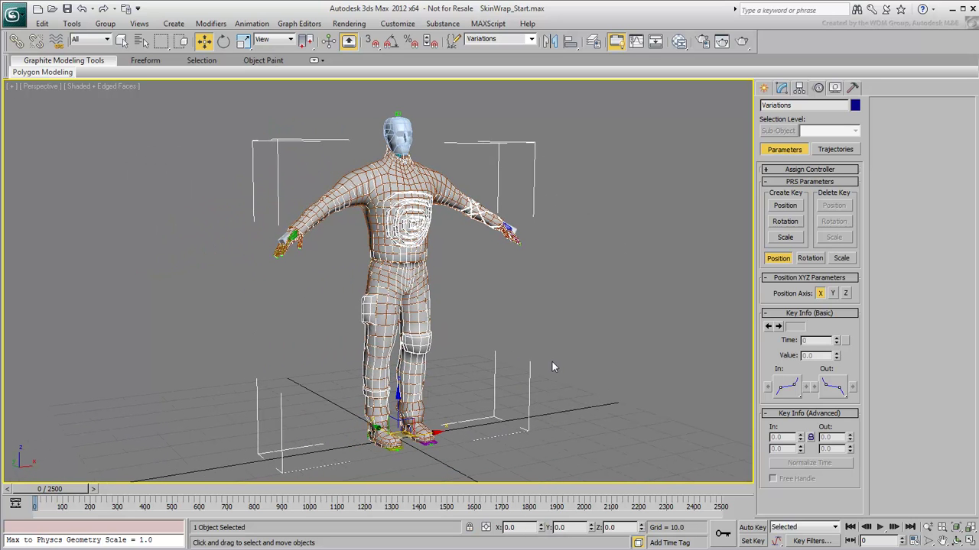
{"action": "middle_click_drag", "start_coordinate": [535, 354], "coordinate": [520, 354], "text": "alt"}
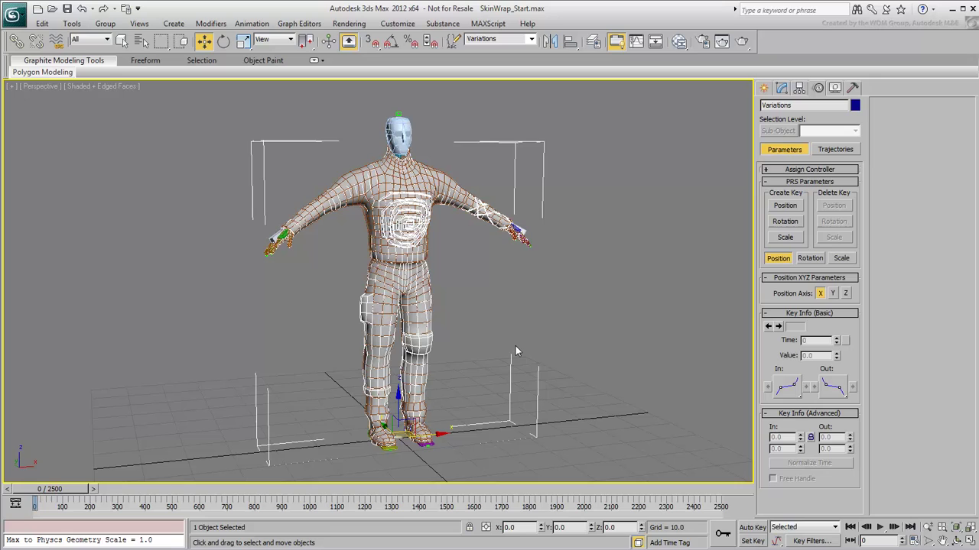
- Inspect the overlapping bodies in wireframe, then return to shaded view
{"action": "key", "text": "F3"}
{"action": "mouse_move", "coordinate": [507, 349]}
{"action": "middle_mouse_down", "text": "alt"}
{"action": "mouse_move", "coordinate": [466, 245]}
{"action": "mouse_move", "coordinate": [489, 312]}
{"action": "mouse_move", "coordinate": [496, 396]}
{"action": "middle_mouse_up", "text": "alt"}
{"action": "scroll", "coordinate": [496, 396], "scroll_direction": "up", "scroll_amount": 6}
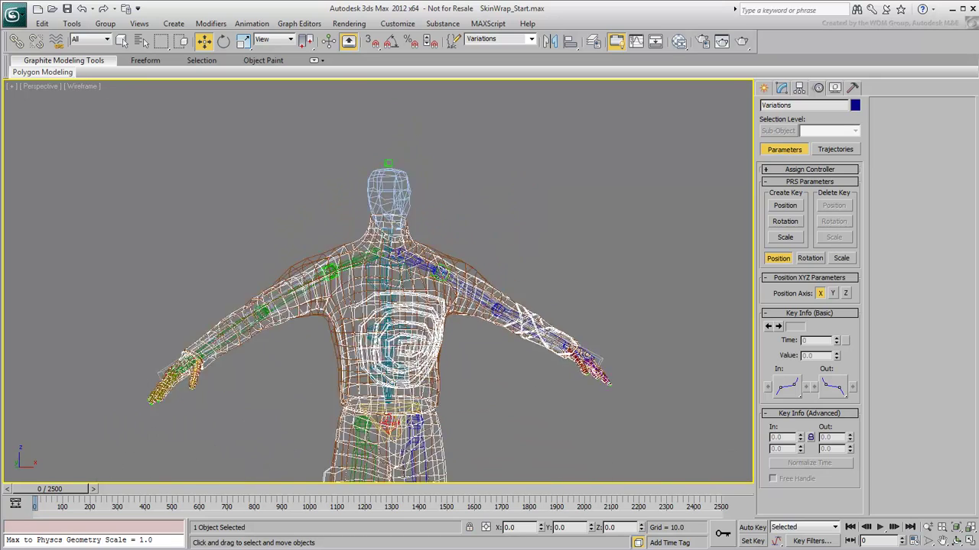
{"action": "mouse_move", "coordinate": [488, 334]}
{"action": "middle_mouse_down", "text": "alt"}
{"action": "mouse_move", "coordinate": [485, 353]}
{"action": "mouse_move", "coordinate": [456, 358]}
{"action": "mouse_move", "coordinate": [475, 350]}
{"action": "middle_mouse_up", "text": "alt"}
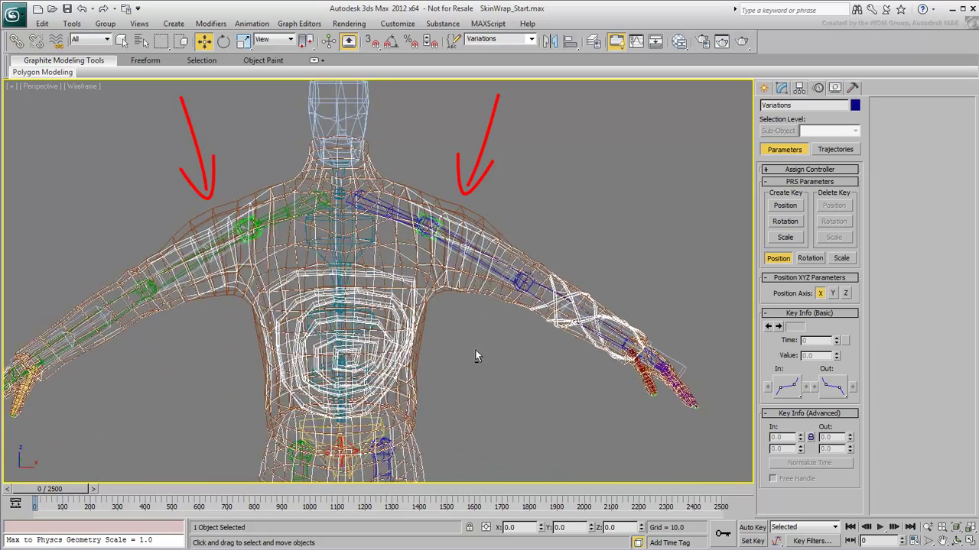
{"action": "scroll", "coordinate": [478, 357], "scroll_direction": "down", "scroll_amount": 8}
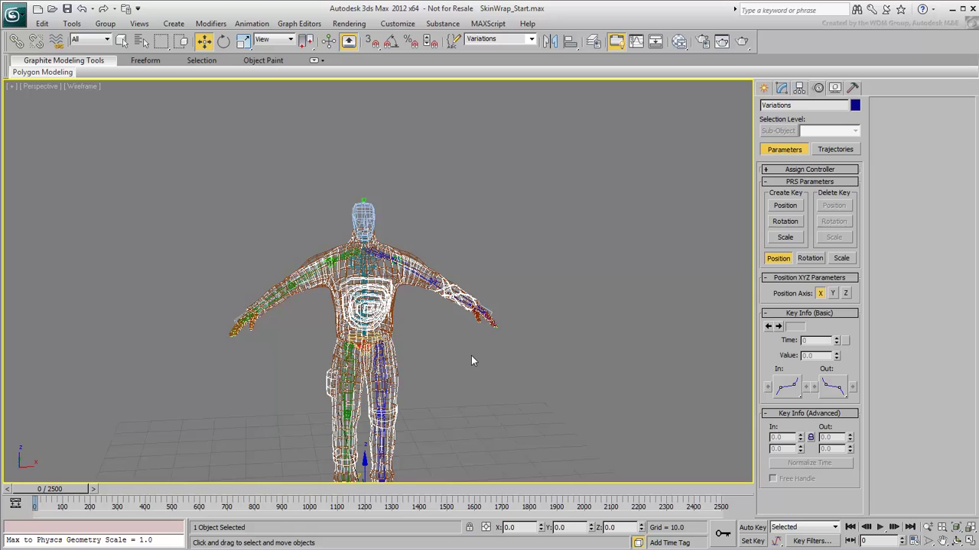
{"action": "middle_click_drag", "start_coordinate": [471, 356], "coordinate": [514, 313]}
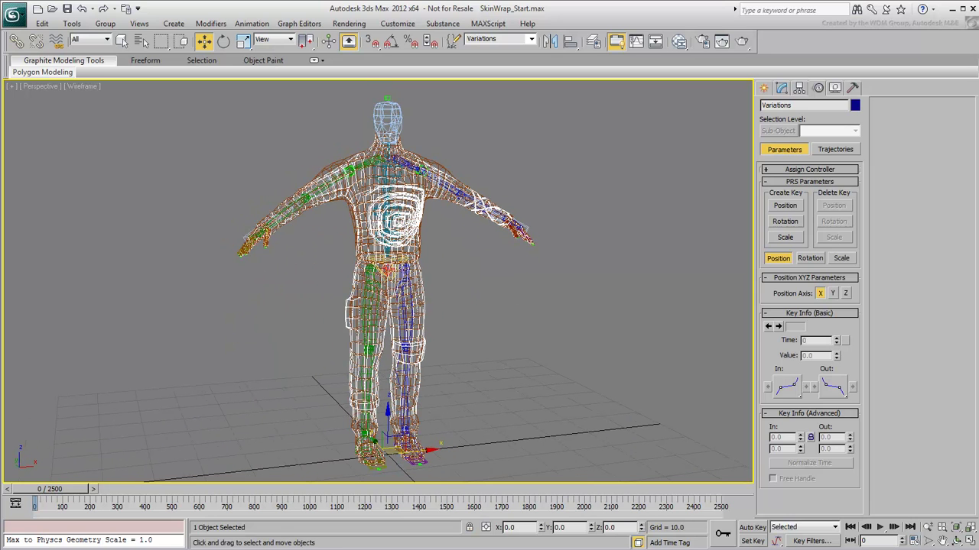
{"action": "key", "text": "F3"}
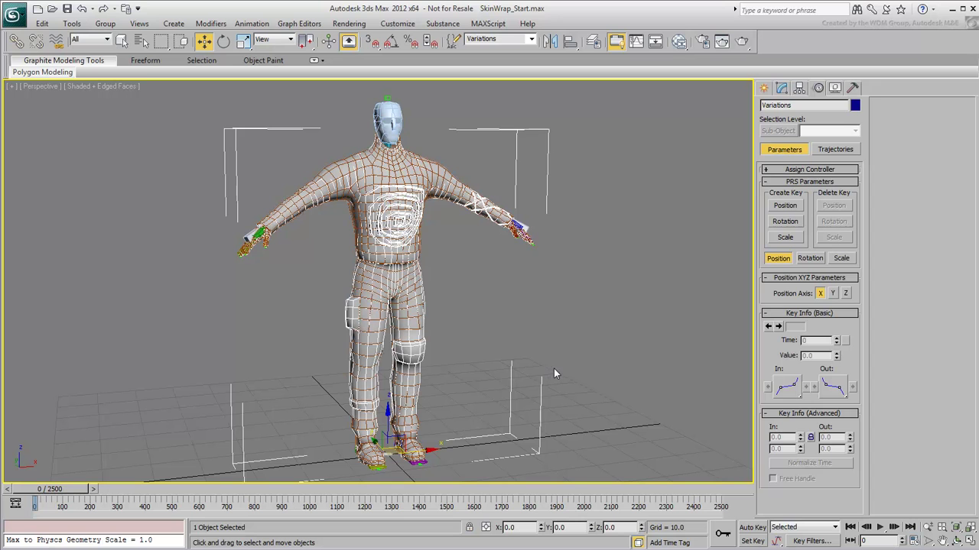
- Add a Skin Wrap modifier from the Modifier List above Variations' Editable Poly
{"action": "left_click", "coordinate": [781, 87]}
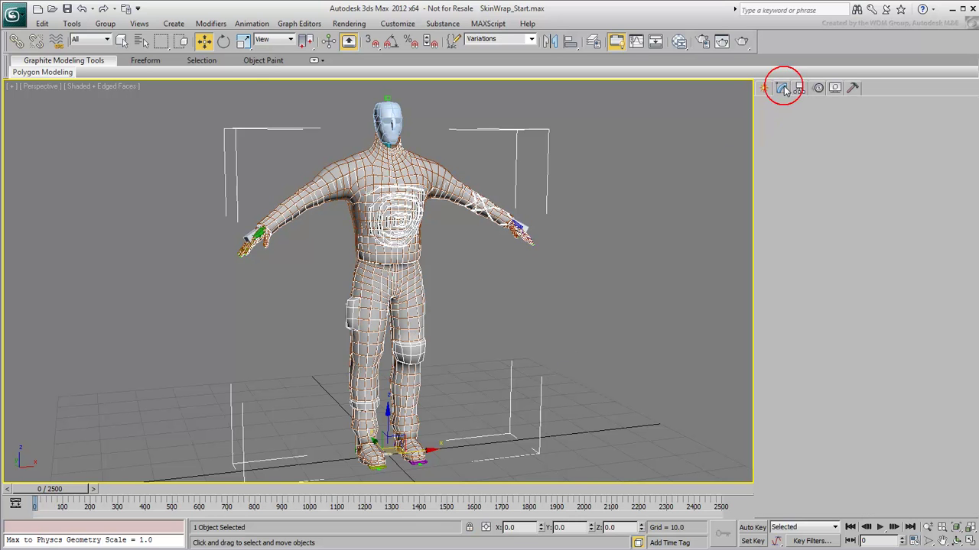
{"action": "left_click", "coordinate": [855, 122]}
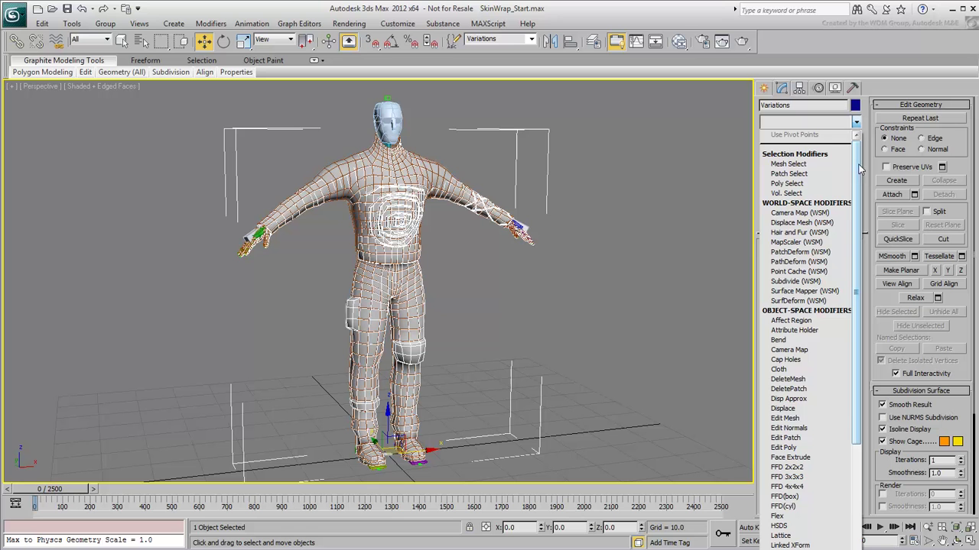
{"action": "left_click_drag", "start_coordinate": [860, 183], "coordinate": [857, 376]}
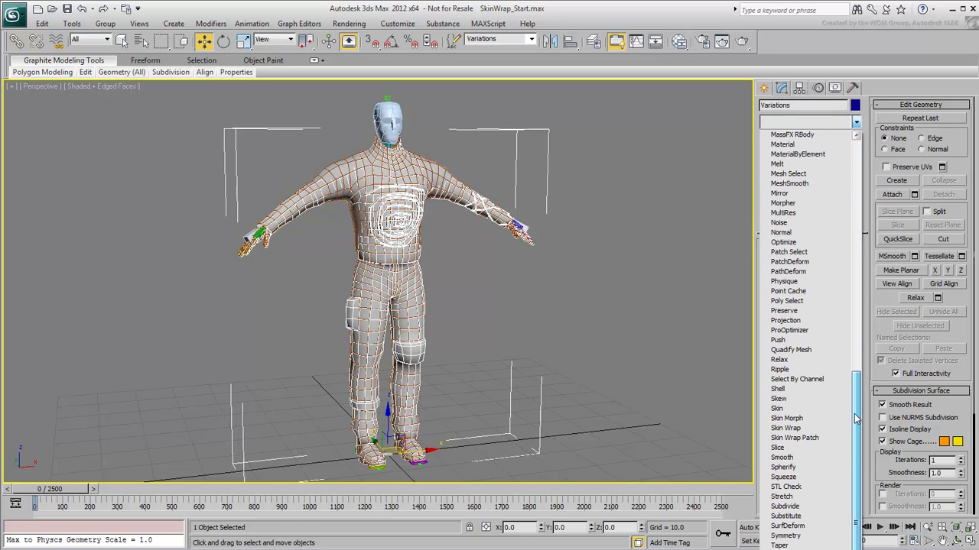
{"action": "left_click", "coordinate": [795, 429]}
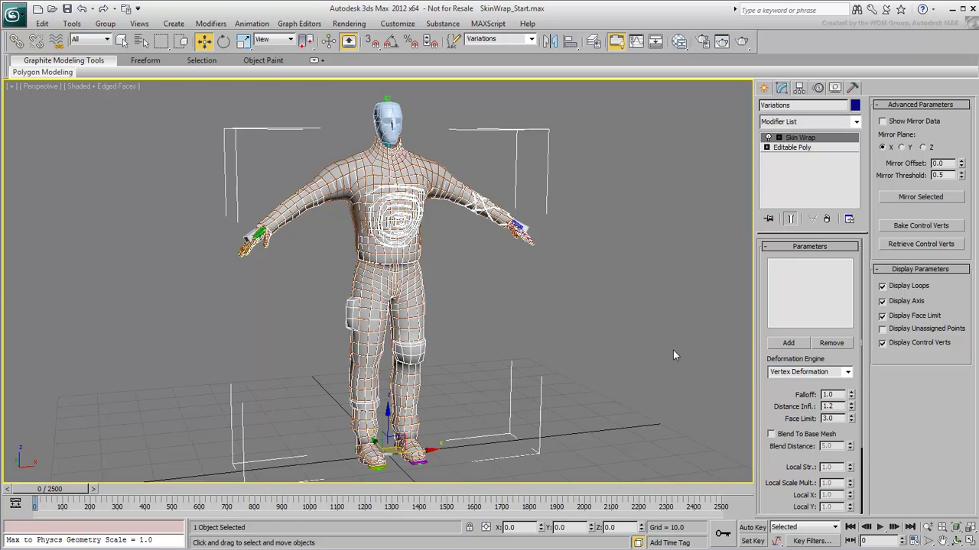
{"action": "left_click", "coordinate": [847, 371]}
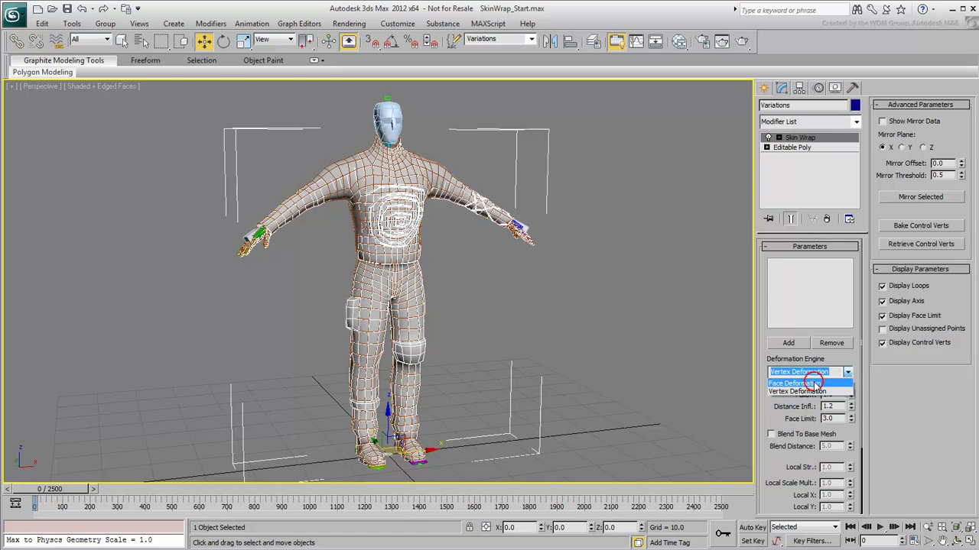
- Switch the Skin Wrap to Face Deformation and set Falloff to 0.001
{"action": "left_click", "coordinate": [815, 383]}
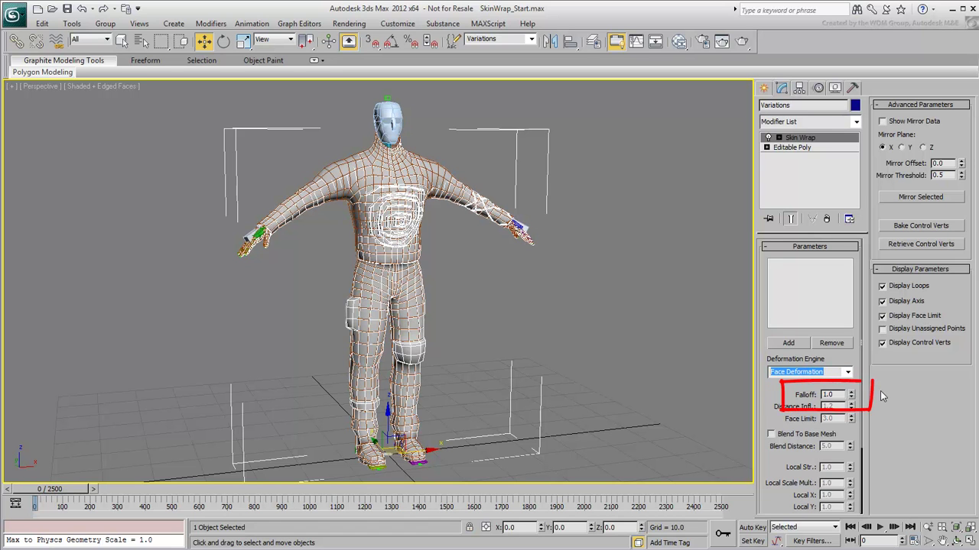
{"action": "right_click", "coordinate": [850, 396]}
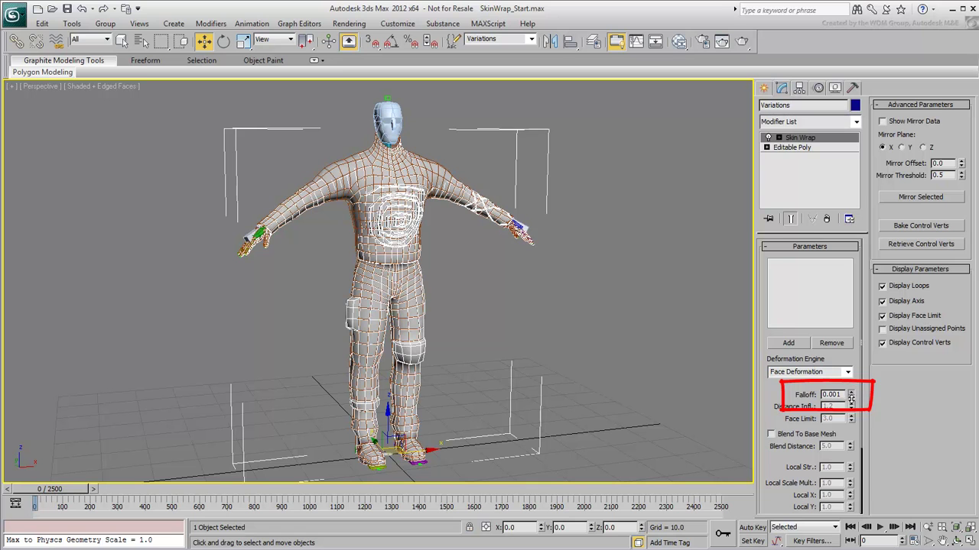
{"action": "left_click_drag", "start_coordinate": [851, 397], "coordinate": [854, 330]}
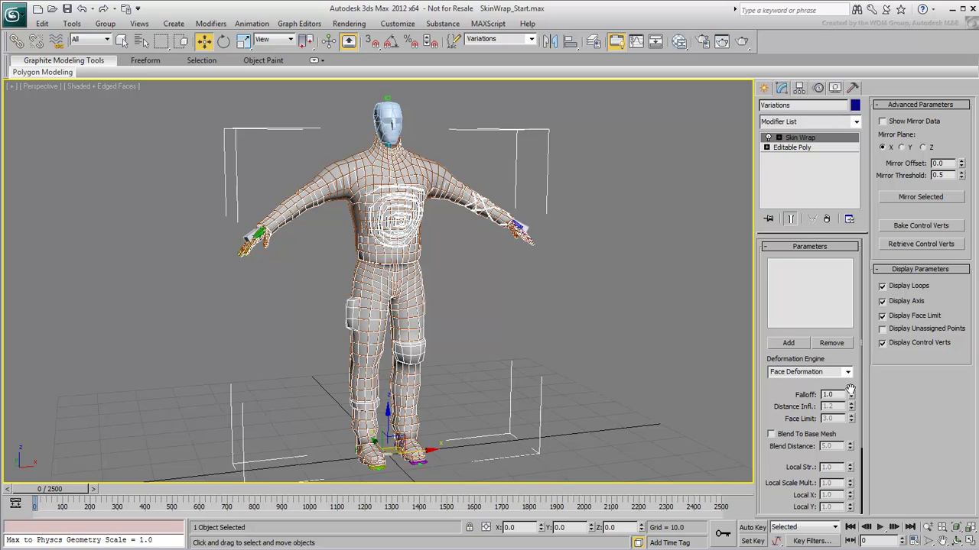
{"action": "left_click_drag", "start_coordinate": [851, 398], "coordinate": [853, 434]}
- Add the Full Body mesh as the Skin Wrap's target
{"action": "left_click", "coordinate": [797, 346]}
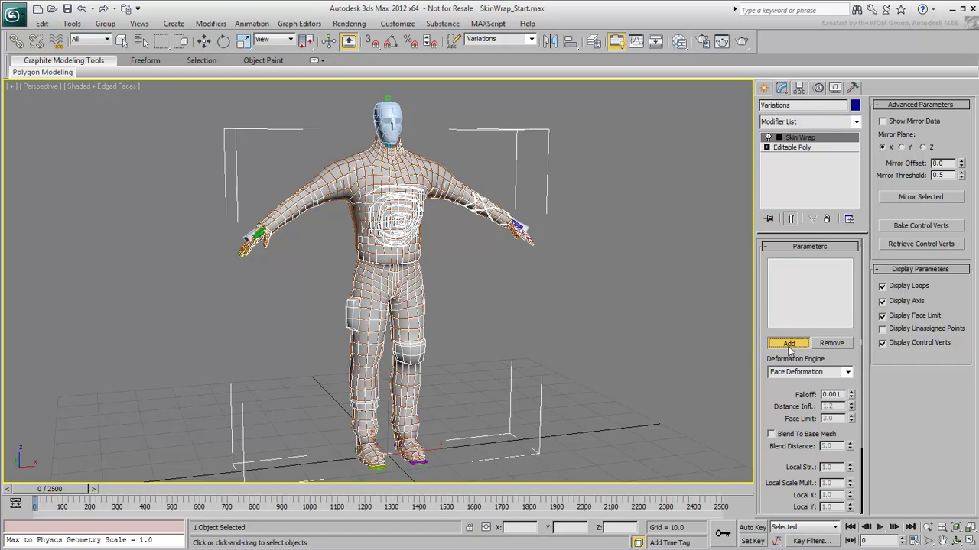
{"action": "left_click", "coordinate": [372, 179]}
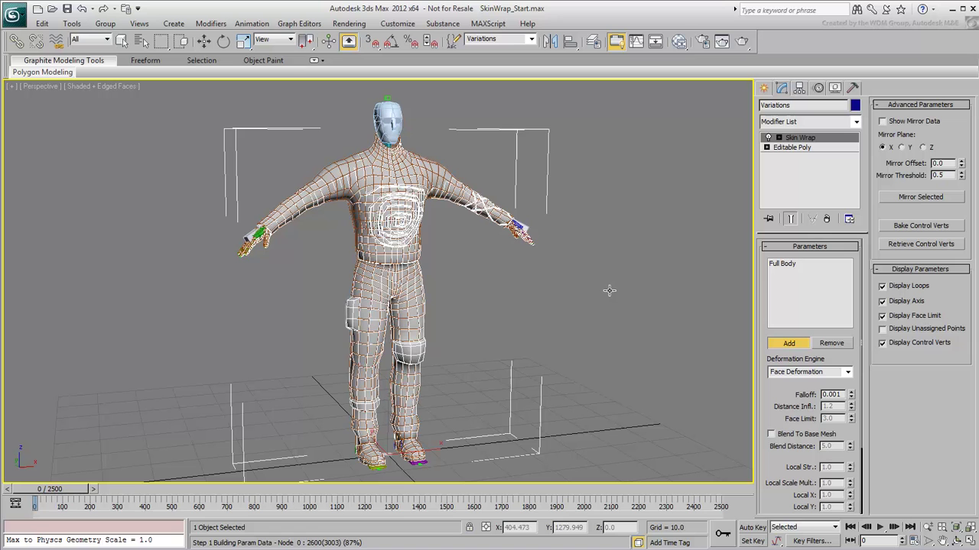
{"action": "right_click", "coordinate": [653, 270]}
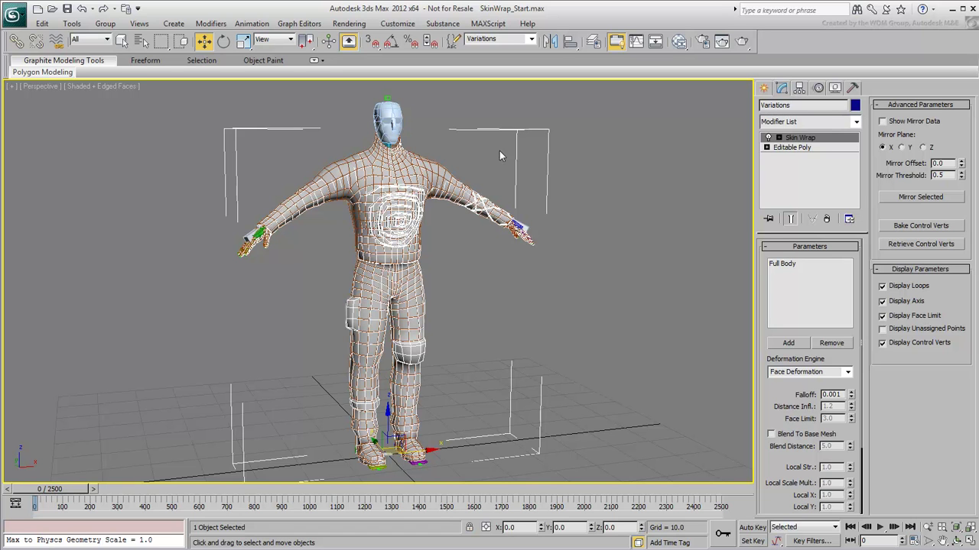
- Select the biped's head and toggle Figure Mode off in the Motion panel
{"action": "left_click", "coordinate": [391, 115]}
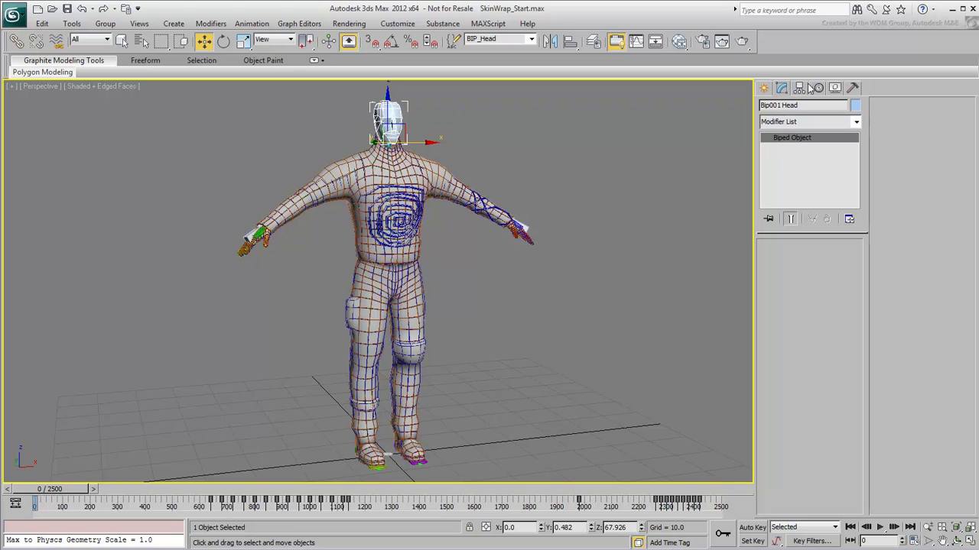
{"action": "left_click", "coordinate": [818, 88]}
{"action": "left_click", "coordinate": [775, 230]}
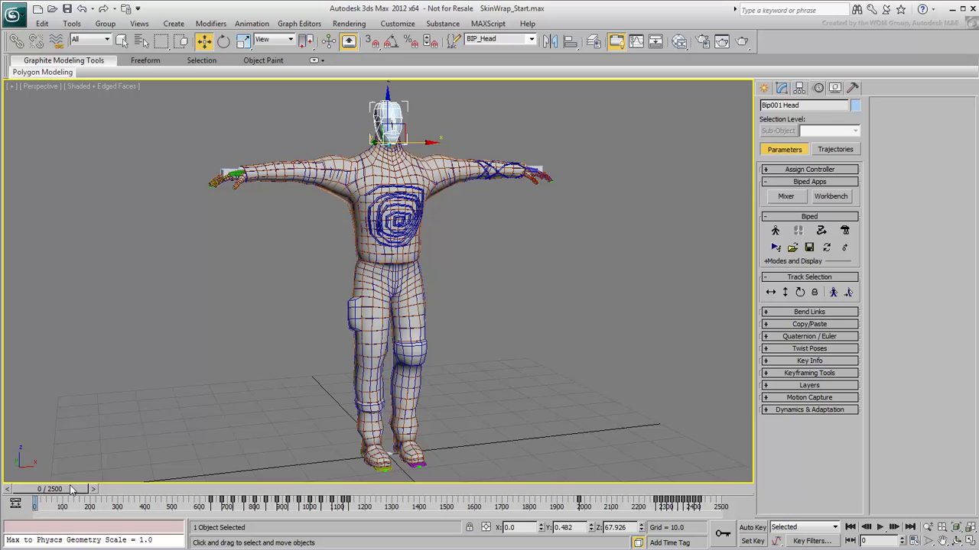
- Scrub the animation, orbiting to check the wrapped body in kneeling and standing poses
{"action": "left_click_drag", "start_coordinate": [70, 490], "coordinate": [138, 499]}
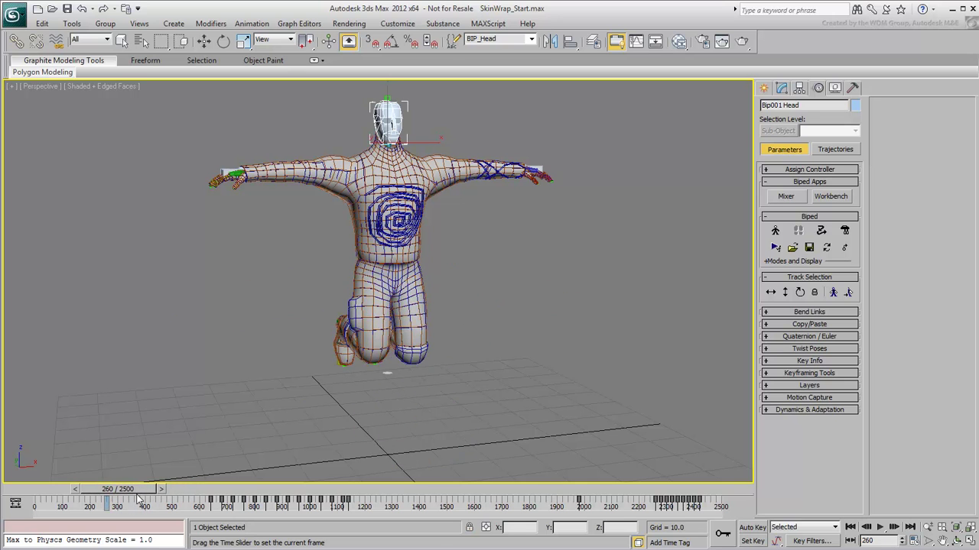
{"action": "key", "text": "w"}
{"action": "middle_click_drag", "start_coordinate": [493, 407], "coordinate": [350, 411], "text": "alt"}
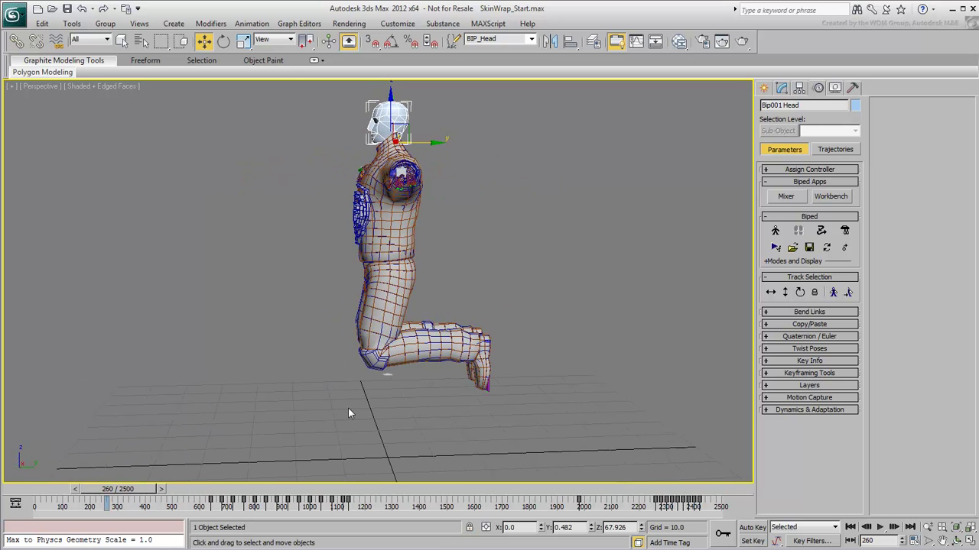
{"action": "left_click_drag", "start_coordinate": [112, 491], "coordinate": [120, 491]}
{"action": "key", "text": "w"}
{"action": "middle_click_drag", "start_coordinate": [256, 399], "coordinate": [411, 408], "text": "alt"}
{"action": "left_click_drag", "start_coordinate": [150, 491], "coordinate": [389, 502]}
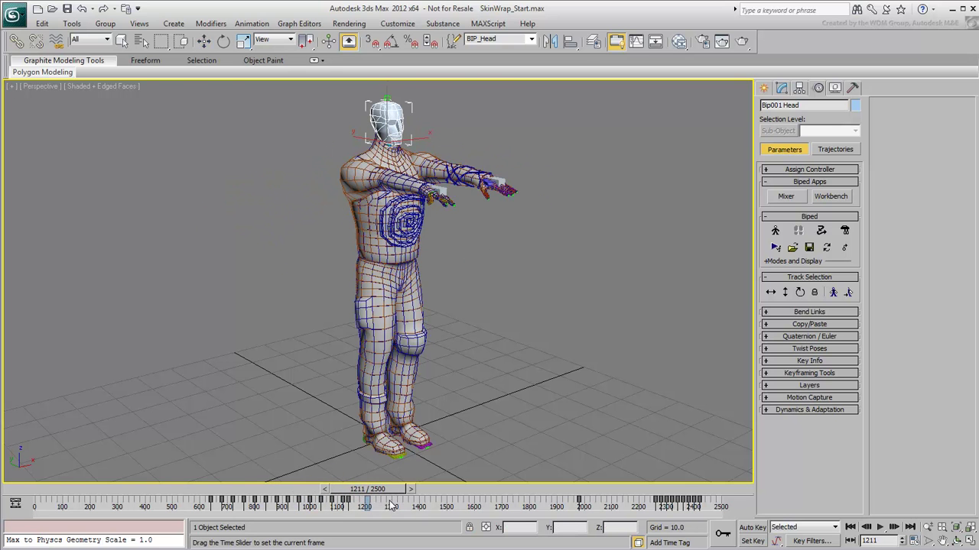
- Scrub ahead from frame 1211 to watch the fingers move
{"action": "key", "text": "w"}
{"action": "middle_click_drag", "start_coordinate": [464, 201], "coordinate": [461, 337]}
{"action": "scroll", "coordinate": [462, 344], "scroll_direction": "up", "scroll_amount": 6}
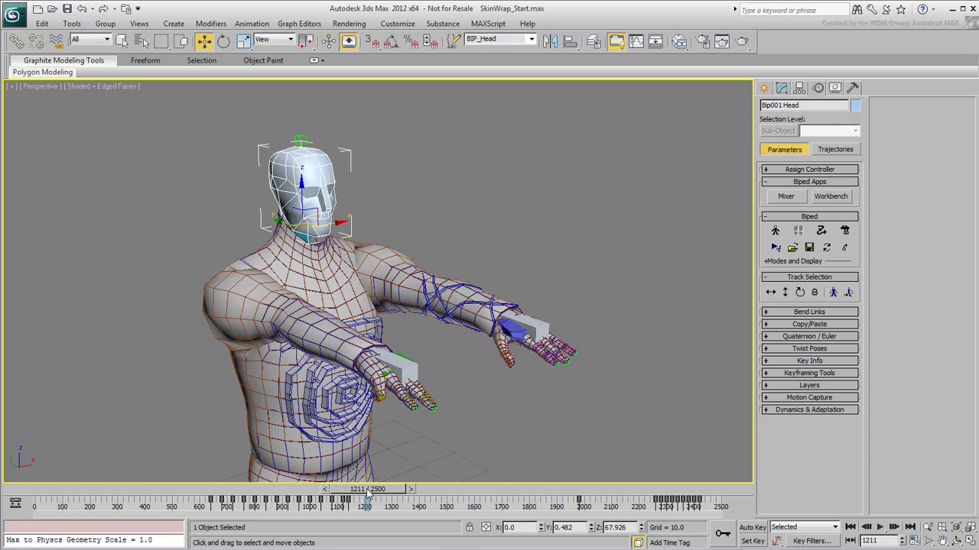
{"action": "left_click_drag", "start_coordinate": [370, 490], "coordinate": [559, 504]}
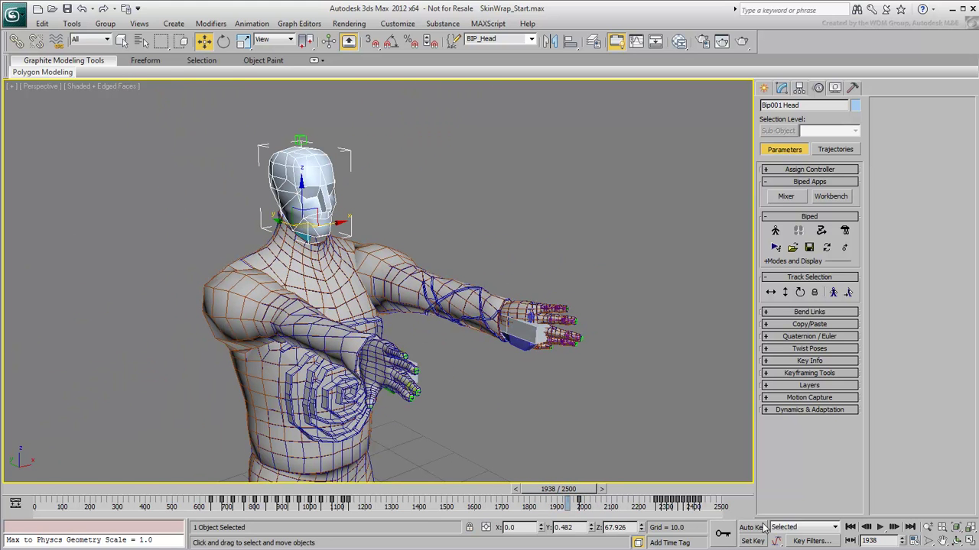
- Jump to frame 1900 and zoom in on the forearm and hand
{"action": "left_click", "coordinate": [844, 540]}
{"action": "type", "text": "1900"}
{"action": "key", "text": "Return"}
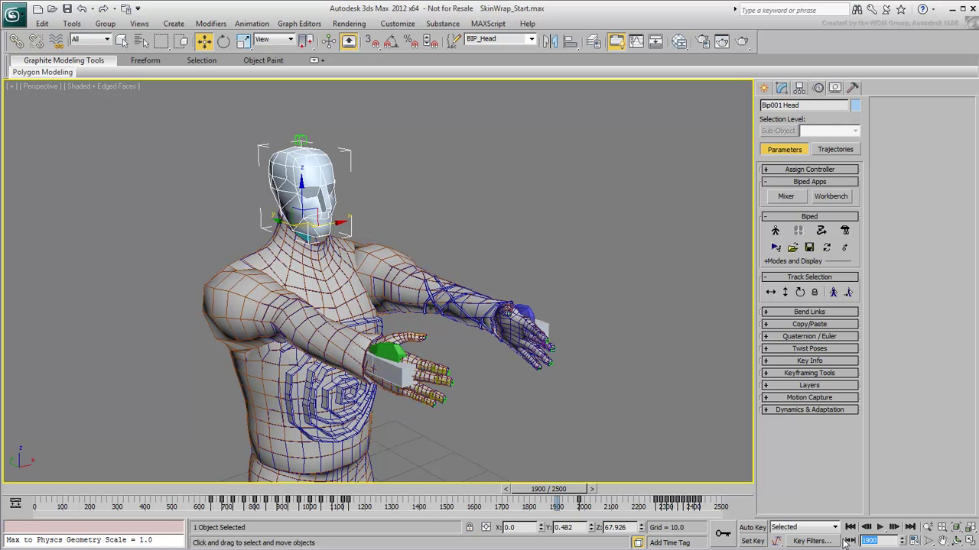
{"action": "middle_click_drag", "start_coordinate": [495, 384], "coordinate": [413, 344], "text": "alt"}
{"action": "scroll", "coordinate": [465, 354], "scroll_direction": "up", "scroll_amount": 5}
{"action": "scroll", "coordinate": [407, 338], "scroll_direction": "up", "scroll_amount": 3}
- Select Full Body and enable Edit Envelopes on its Skin modifier
{"action": "left_click", "coordinate": [388, 280]}
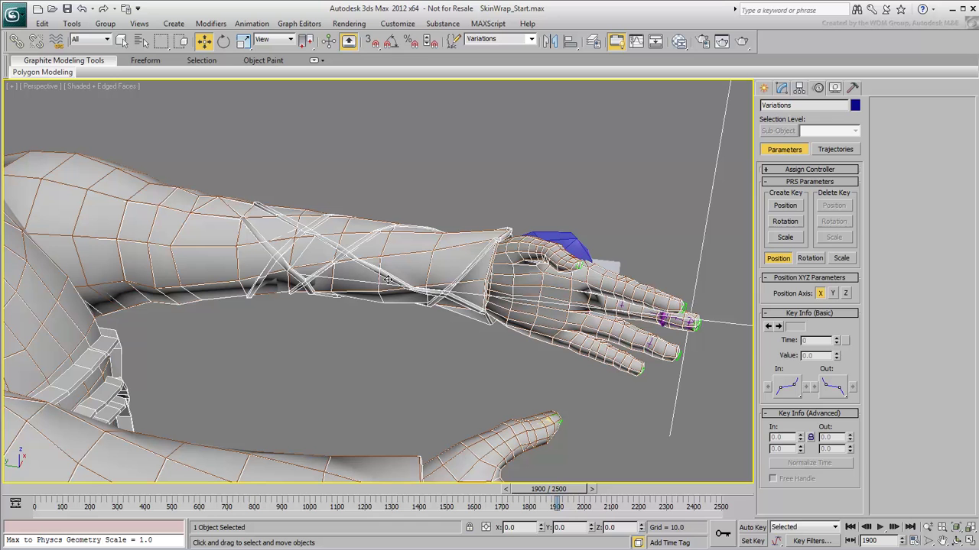
{"action": "left_click", "coordinate": [388, 280]}
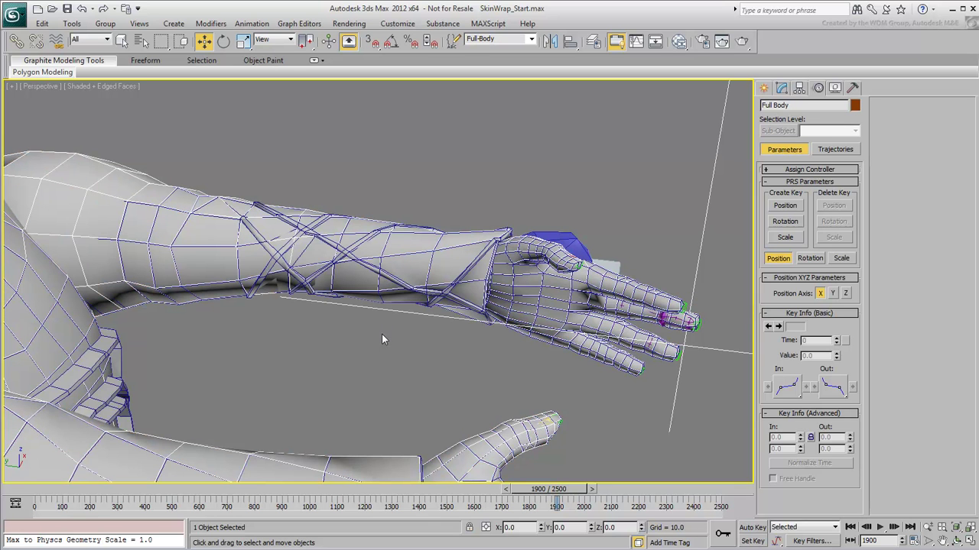
{"action": "middle_click_drag", "start_coordinate": [382, 334], "coordinate": [389, 345], "text": "alt"}
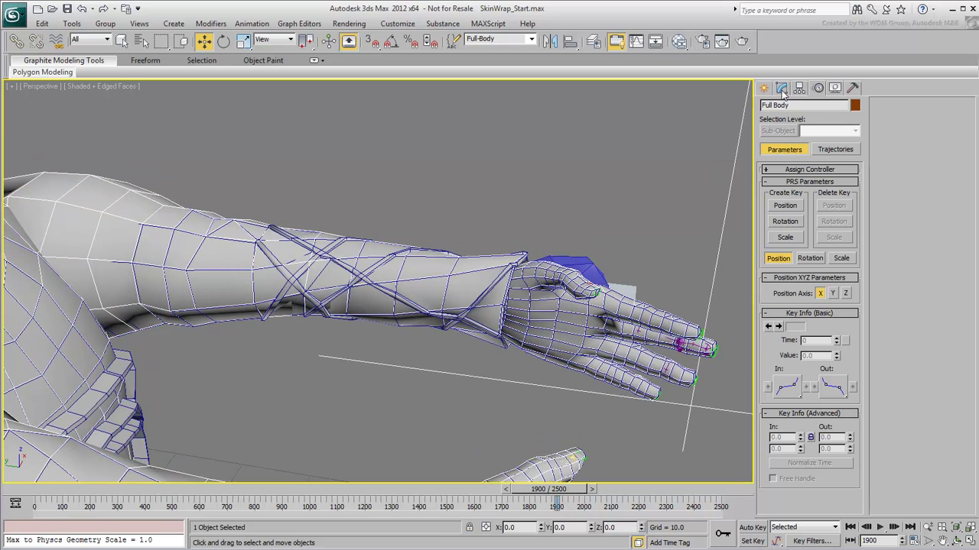
{"action": "left_click", "coordinate": [781, 89]}
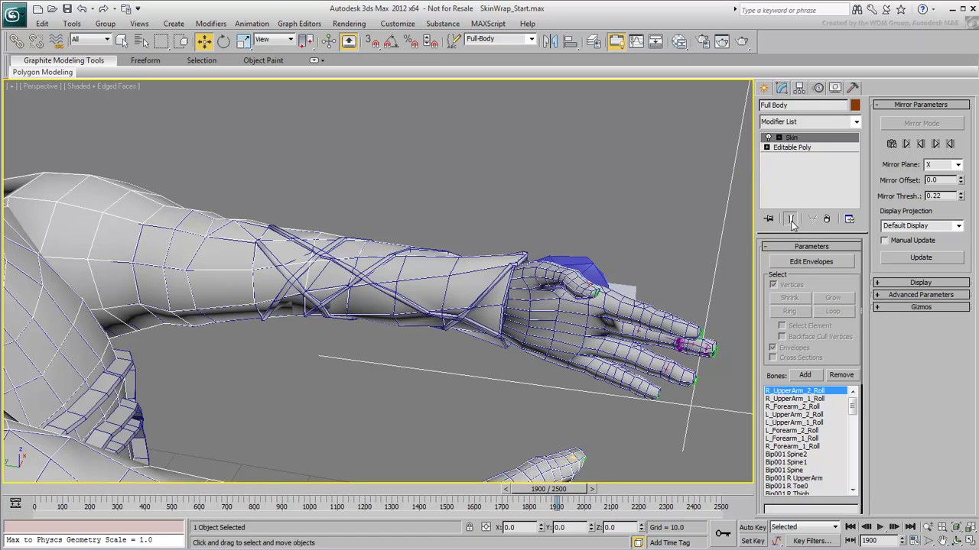
{"action": "left_click", "coordinate": [811, 262]}
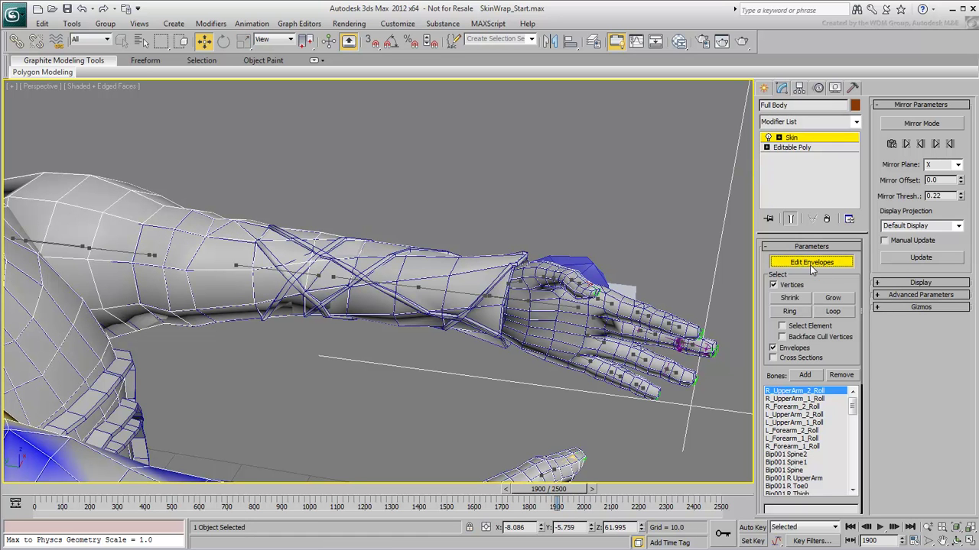
{"action": "middle_click_drag", "start_coordinate": [392, 353], "coordinate": [409, 361], "text": "alt"}
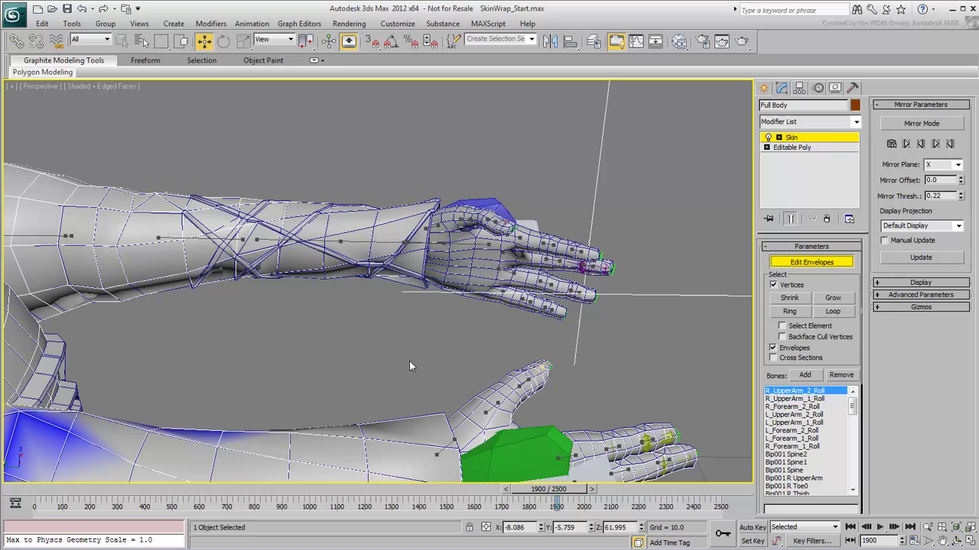
- Give the selected forearm vertices an absolute 0.82 weight on L_Forearm_2_Roll
{"action": "left_click_drag", "start_coordinate": [309, 182], "coordinate": [361, 316]}
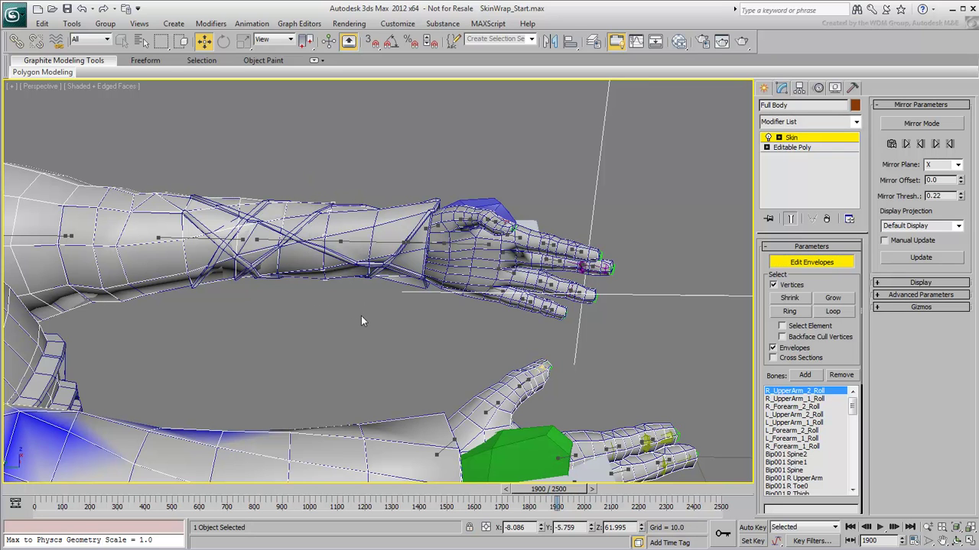
{"action": "left_click", "coordinate": [792, 430]}
{"action": "key", "text": "z"}
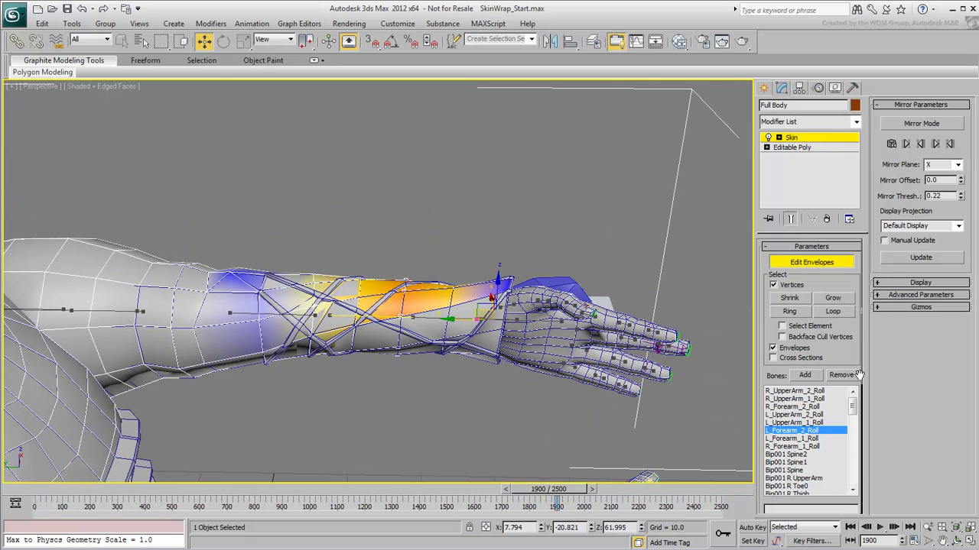
{"action": "left_click_drag", "start_coordinate": [861, 357], "coordinate": [847, 404]}
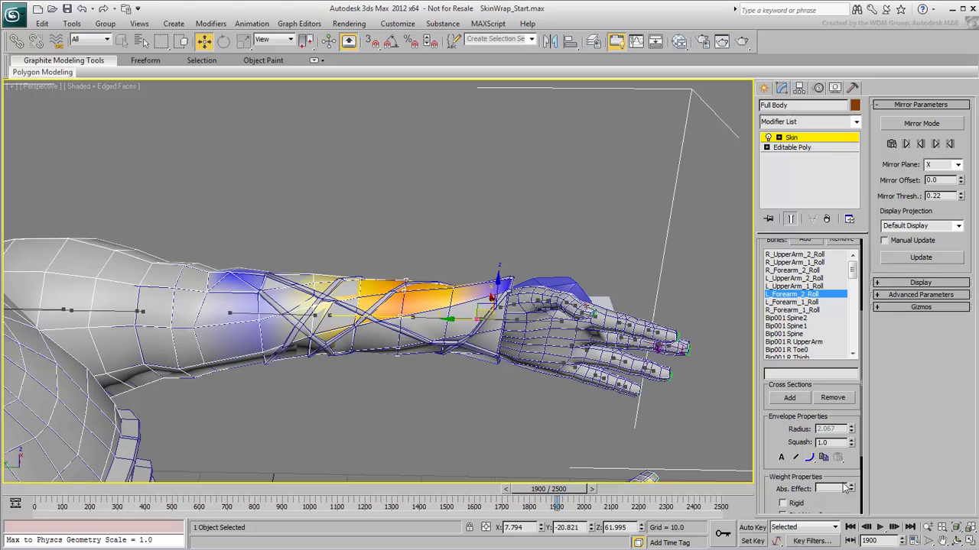
{"action": "mouse_move", "coordinate": [851, 488]}
{"action": "left_mouse_down"}
{"action": "mouse_move", "coordinate": [848, 448]}
{"action": "mouse_move", "coordinate": [850, 458]}
{"action": "left_mouse_up"}
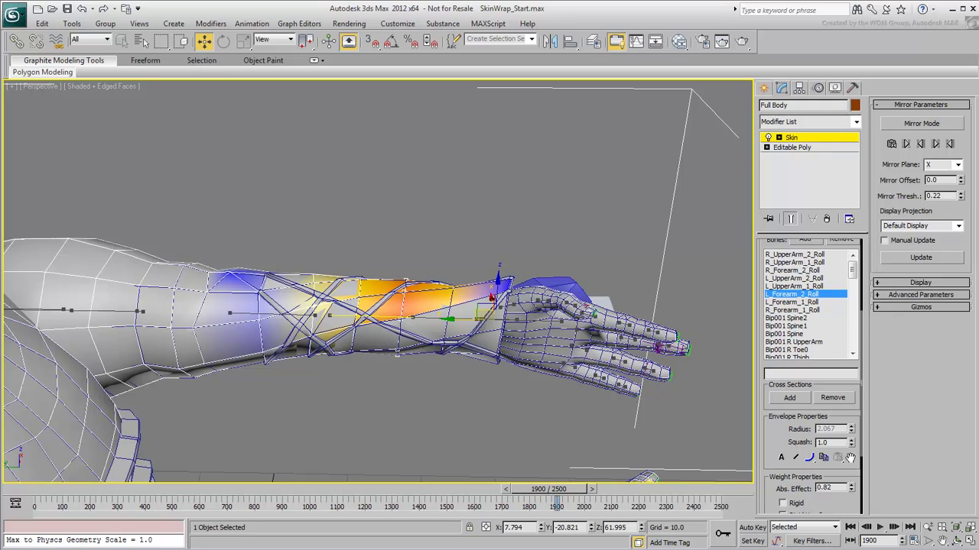
- Check the arm from above and turn off Edit Envelopes
{"action": "middle_click_drag", "start_coordinate": [469, 409], "coordinate": [416, 409], "text": "alt"}
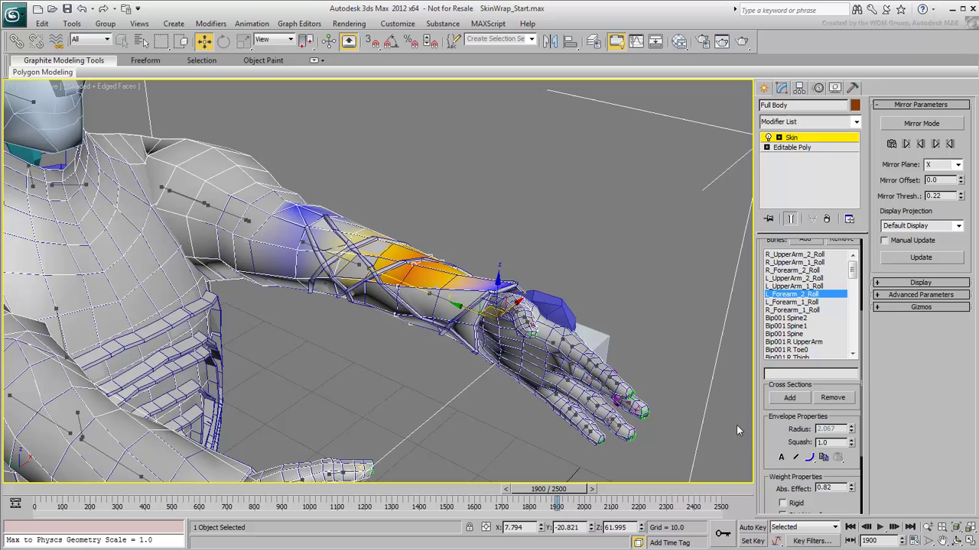
{"action": "scroll", "coordinate": [774, 424], "scroll_direction": "up", "scroll_amount": 5}
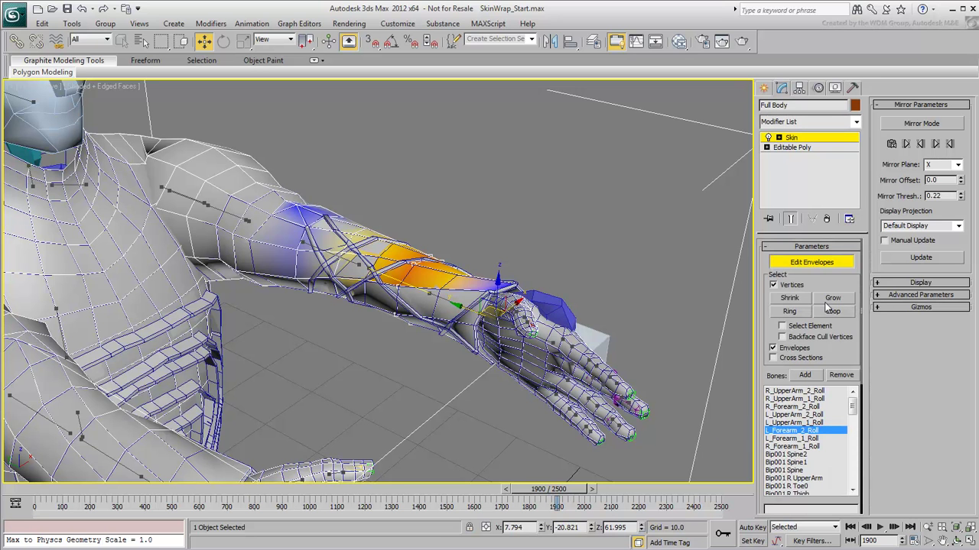
{"action": "left_click", "coordinate": [812, 263]}
{"action": "scroll", "coordinate": [469, 263], "scroll_direction": "down", "scroll_amount": 8}
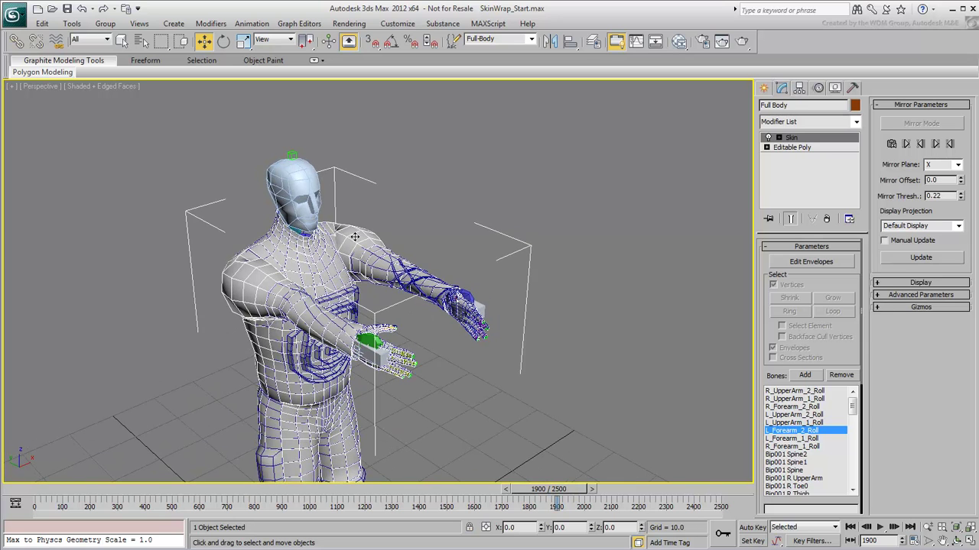
- Put Bip001 into Figure Mode, frame the T-posed figure, and select the Variations object
{"action": "left_click", "coordinate": [311, 179]}
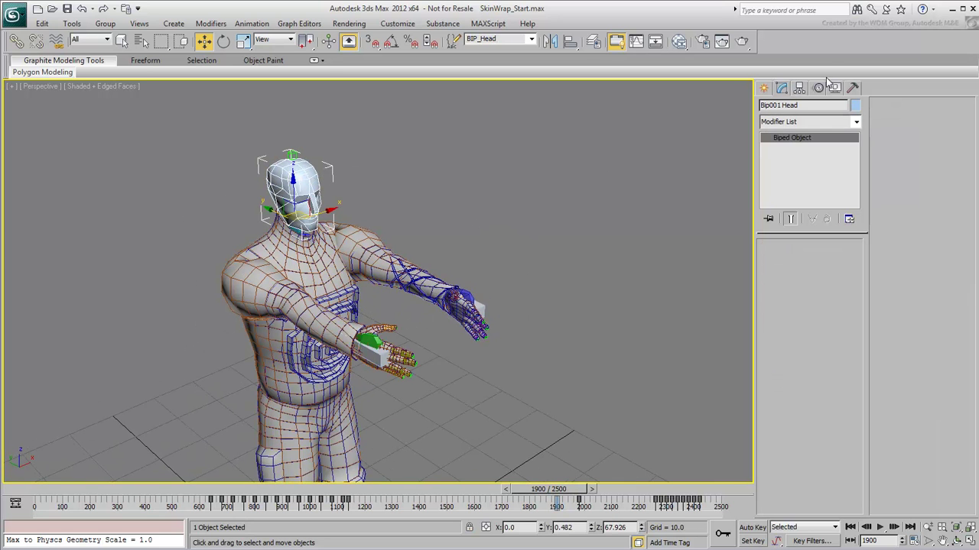
{"action": "left_click", "coordinate": [818, 87]}
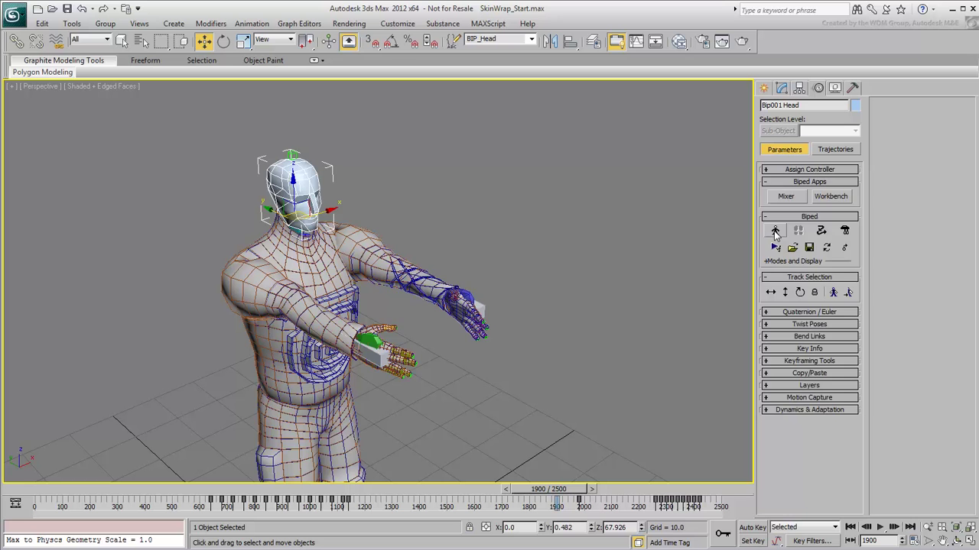
{"action": "left_click", "coordinate": [775, 230]}
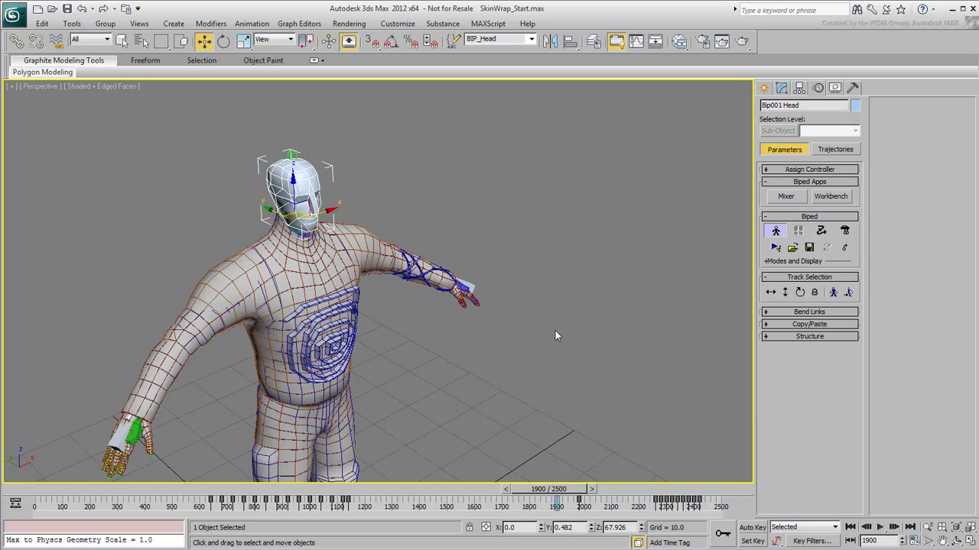
{"action": "middle_click_drag", "start_coordinate": [526, 339], "coordinate": [503, 328], "text": "alt"}
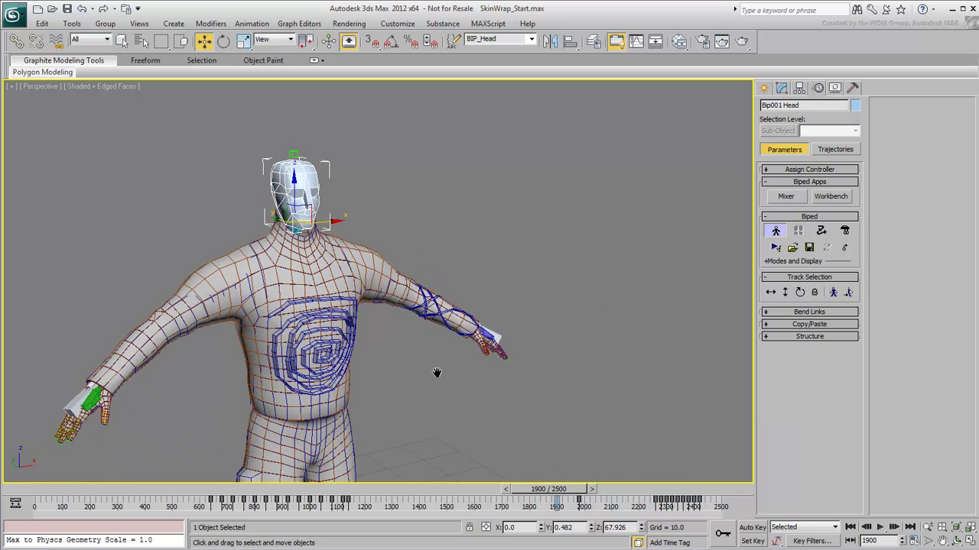
{"action": "middle_click_drag", "start_coordinate": [436, 372], "coordinate": [512, 324]}
{"action": "scroll", "coordinate": [529, 390], "scroll_direction": "down", "scroll_amount": 3}
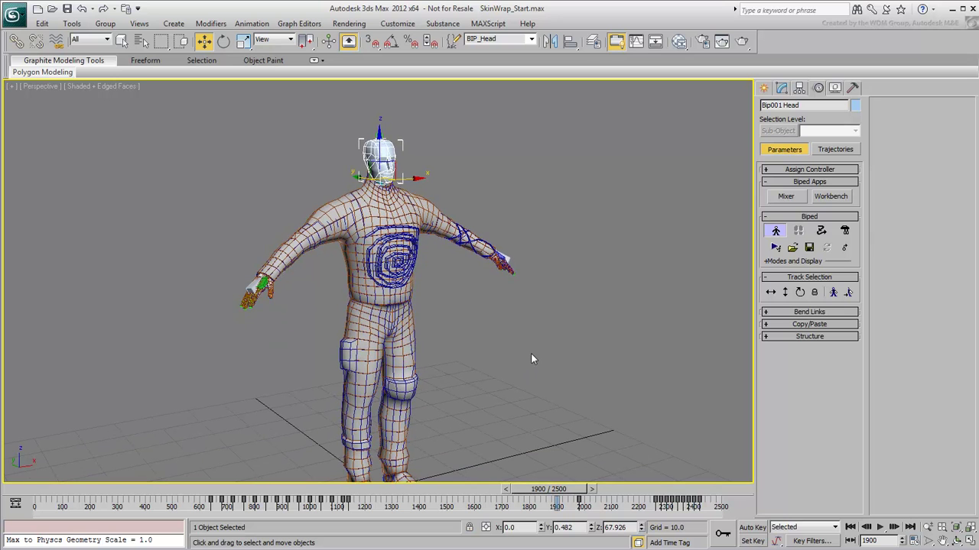
{"action": "left_click", "coordinate": [404, 262]}
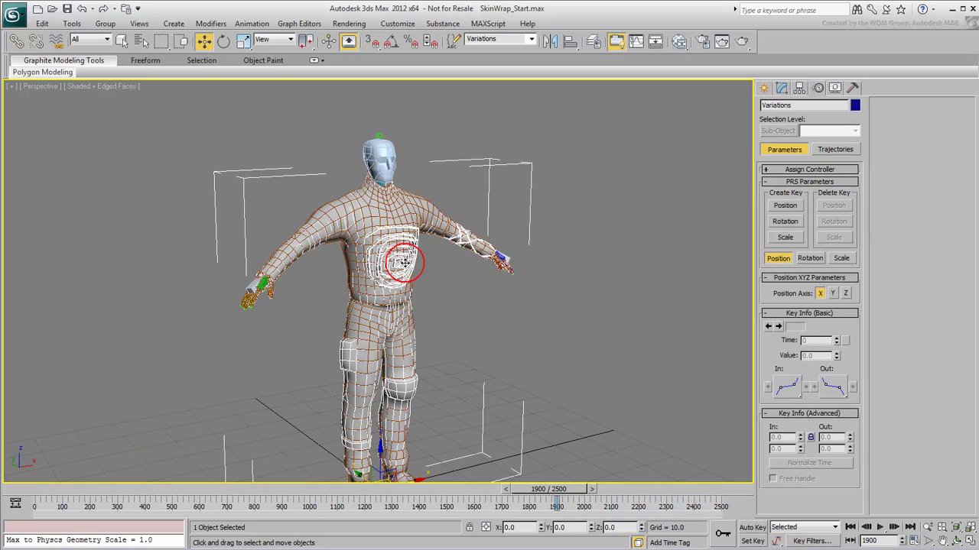
- Use Convert To Skin on the Variations mesh's Skin Wrap to add a Skin modifier with the biped bones
{"action": "left_click", "coordinate": [782, 89]}
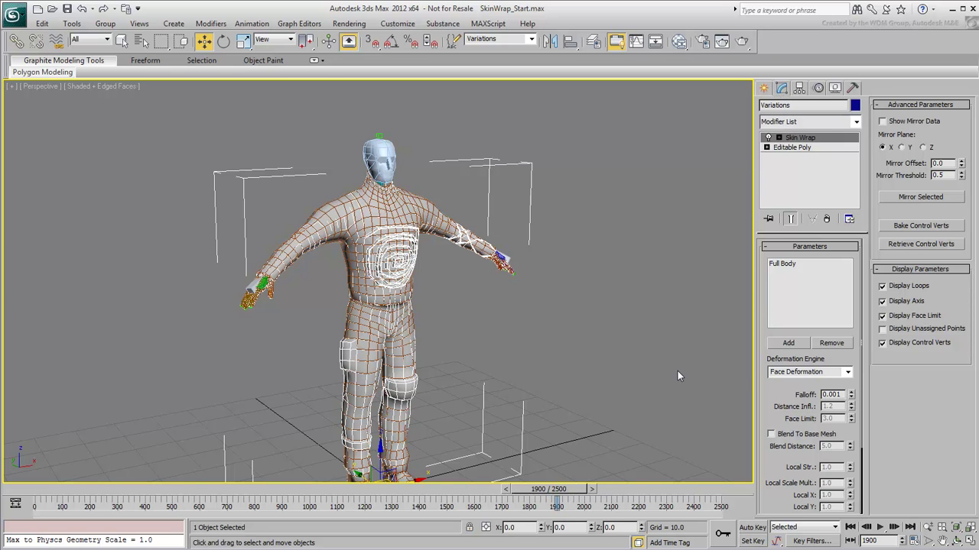
{"action": "left_click_drag", "start_coordinate": [780, 388], "coordinate": [800, 240]}
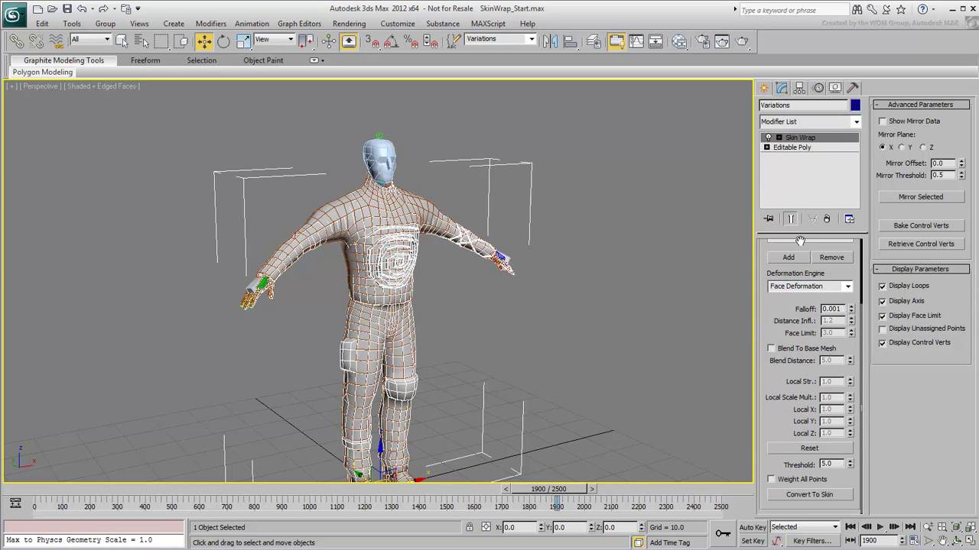
{"action": "left_click", "coordinate": [805, 495]}
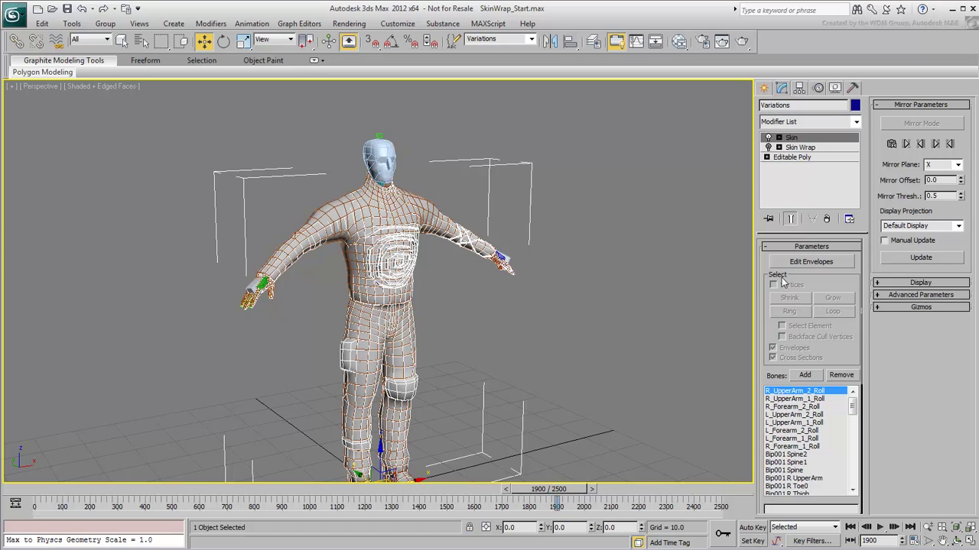
- Delete the leftover Skin Wrap modifier, then isolate the biped head and body mesh
{"action": "left_click", "coordinate": [824, 149]}
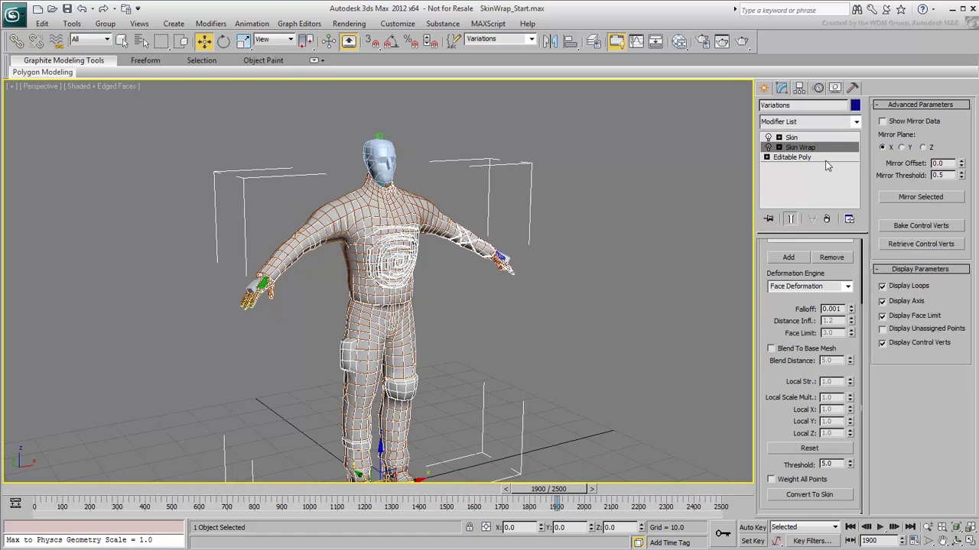
{"action": "left_click", "coordinate": [826, 221]}
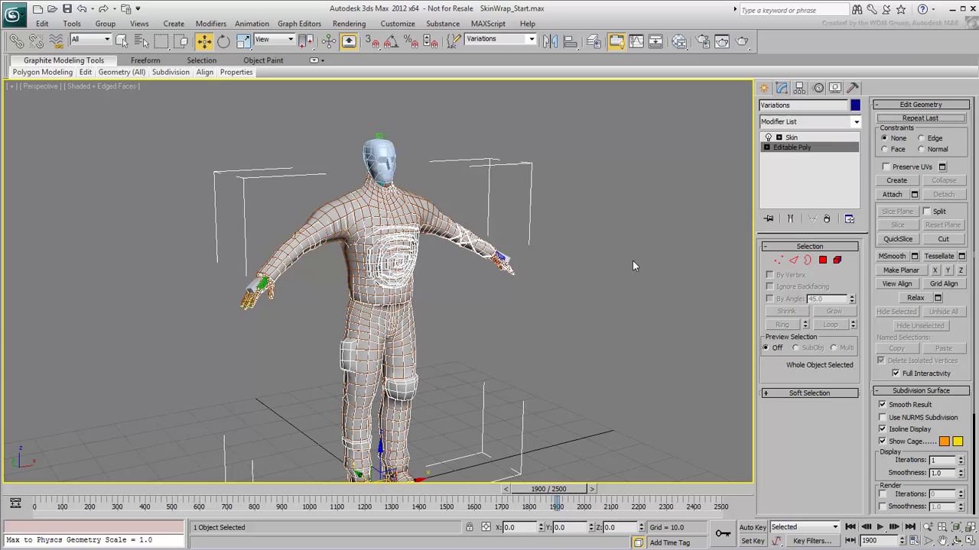
{"action": "left_click", "coordinate": [391, 151]}
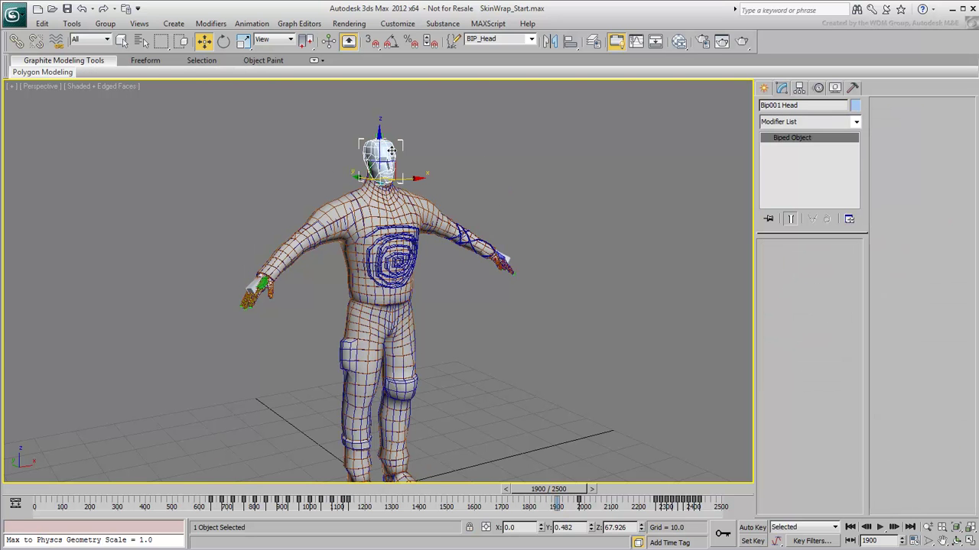
{"action": "left_click", "coordinate": [402, 255], "text": "ctrl"}
{"action": "right_click", "coordinate": [433, 223]}
{"action": "left_click", "coordinate": [458, 137]}
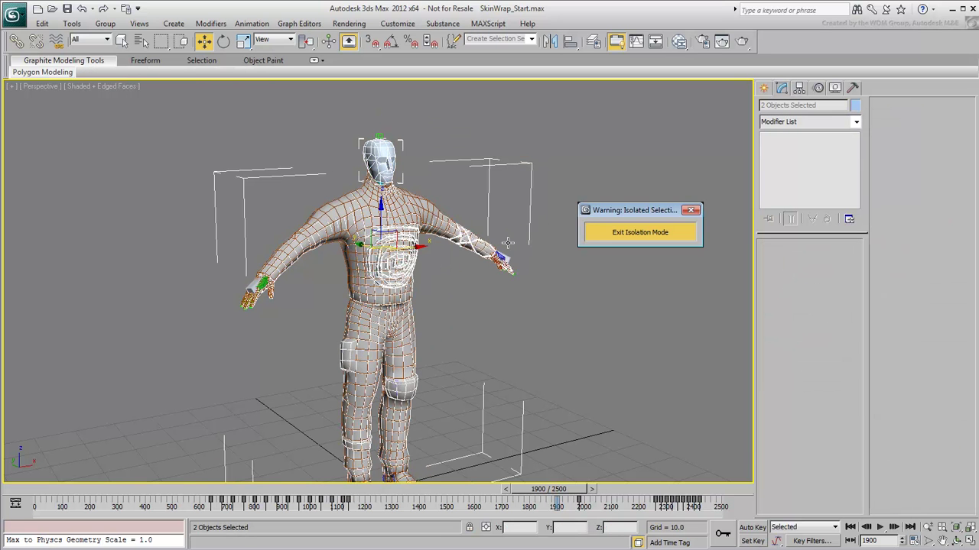
- Turn off Figure Mode, scrub the animation to check deformation, then restore Figure Mode at frame 0
{"action": "left_click", "coordinate": [439, 240]}
{"action": "left_click", "coordinate": [375, 122]}
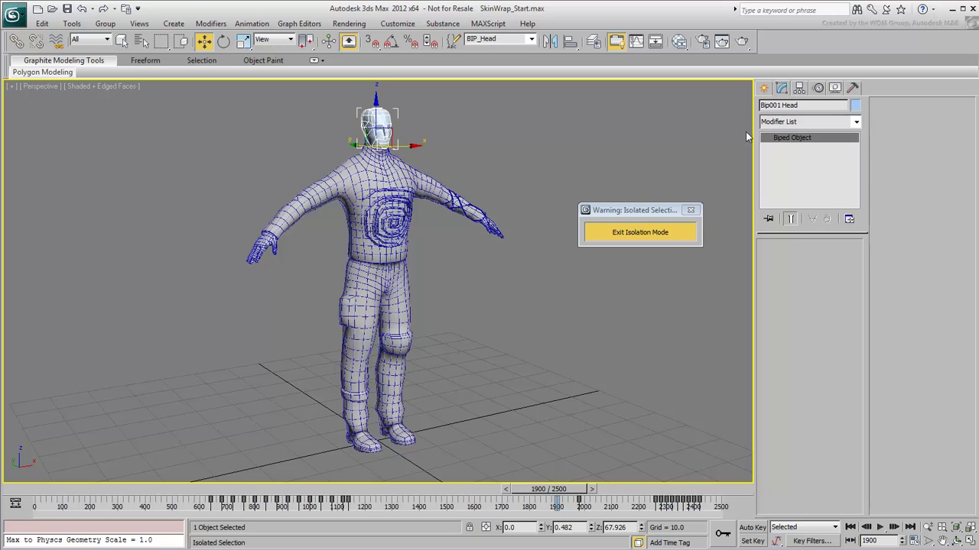
{"action": "left_click", "coordinate": [818, 87]}
{"action": "left_click", "coordinate": [775, 230]}
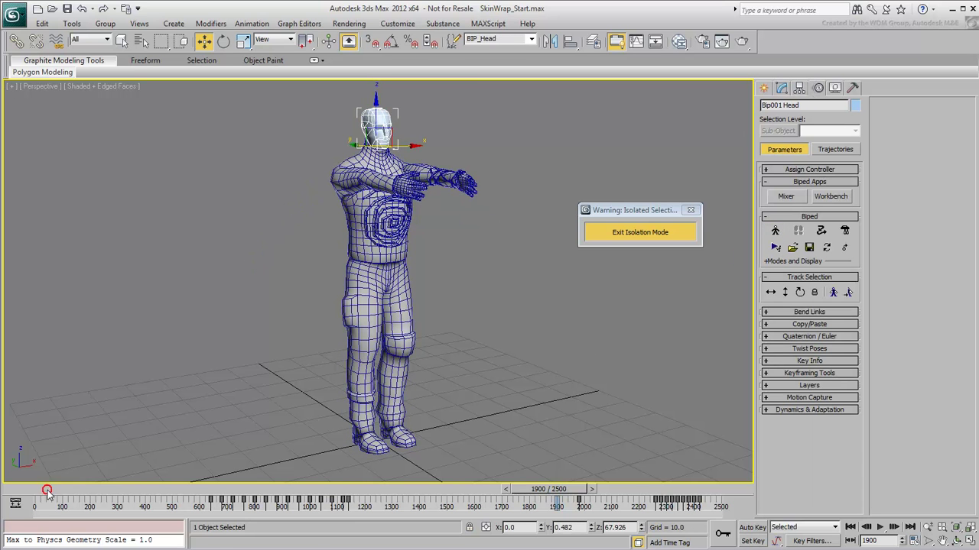
{"action": "mouse_move", "coordinate": [48, 493]}
{"action": "left_mouse_down"}
{"action": "mouse_move", "coordinate": [136, 492]}
{"action": "mouse_move", "coordinate": [110, 492]}
{"action": "mouse_move", "coordinate": [226, 514]}
{"action": "mouse_move", "coordinate": [627, 514]}
{"action": "mouse_move", "coordinate": [54, 505]}
{"action": "left_mouse_up"}
{"action": "key", "text": "w"}
{"action": "left_click", "coordinate": [776, 230]}
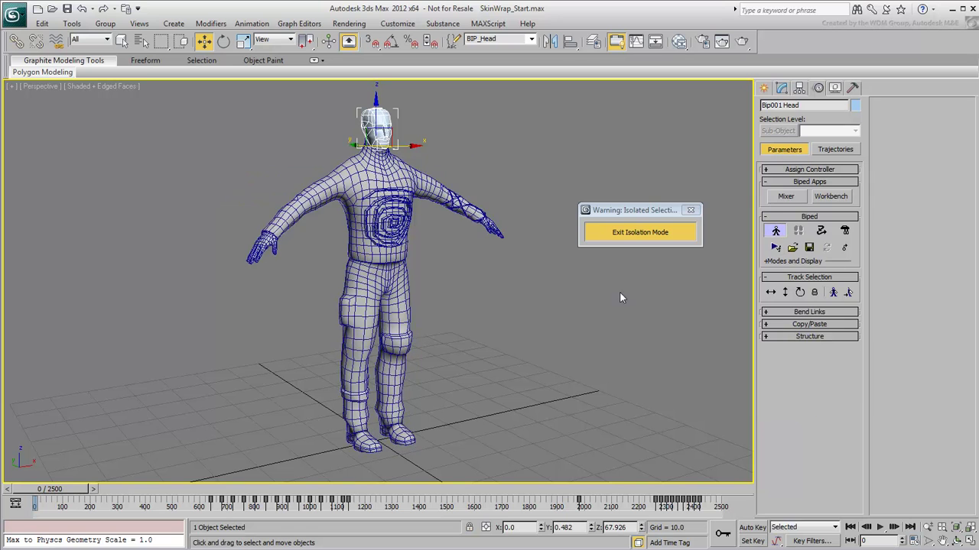
- Exit isolation mode and hide the Variations object
{"action": "left_click", "coordinate": [620, 233]}
{"action": "left_click", "coordinate": [532, 369]}
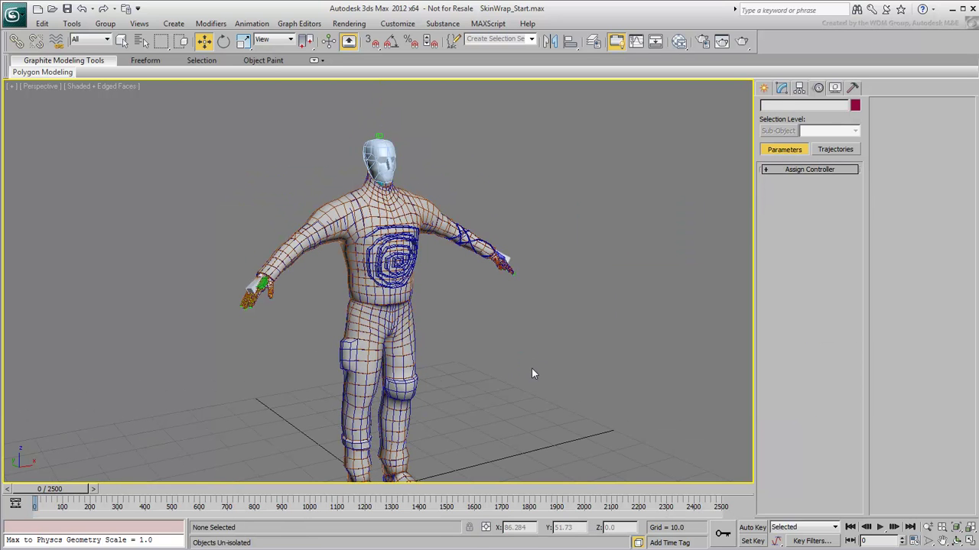
{"action": "left_click", "coordinate": [401, 261]}
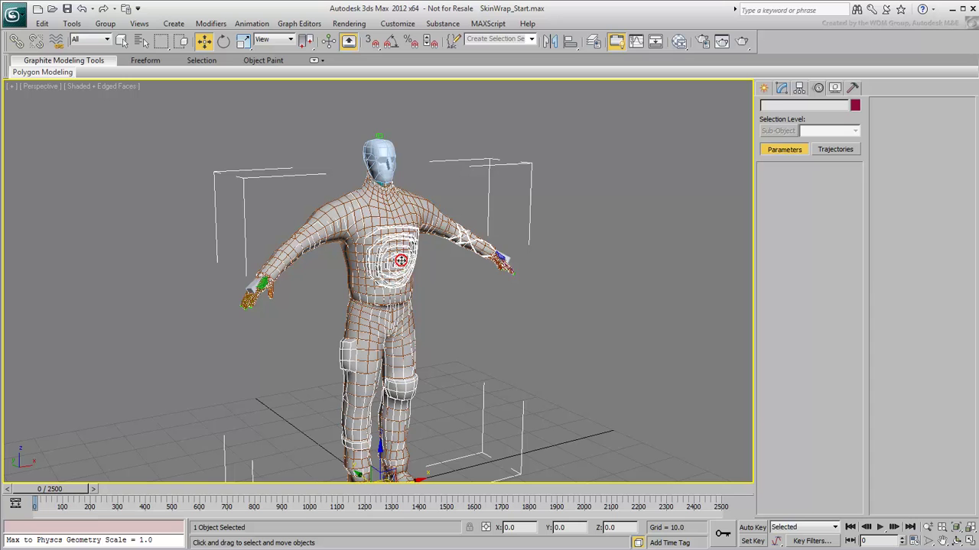
{"action": "right_click", "coordinate": [401, 262]}
{"action": "left_click", "coordinate": [420, 229]}
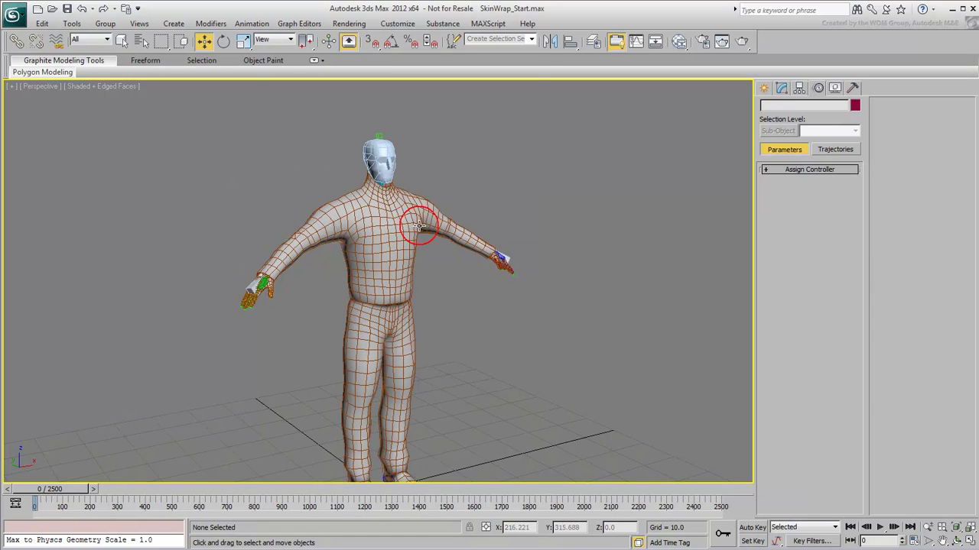
- Unhide the Warrior via its named selection set, pan to it, and select the biped head
{"action": "left_click", "coordinate": [530, 39]}
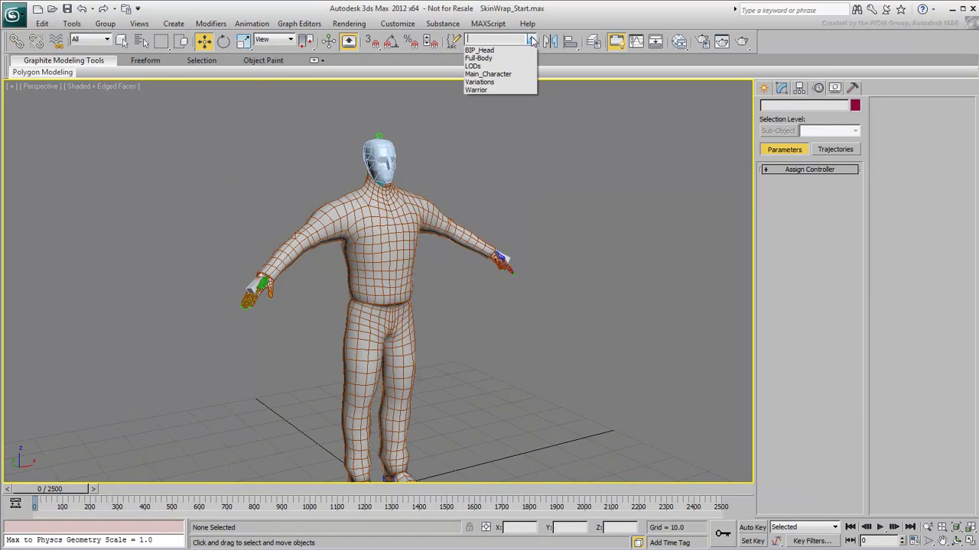
{"action": "left_click", "coordinate": [476, 91]}
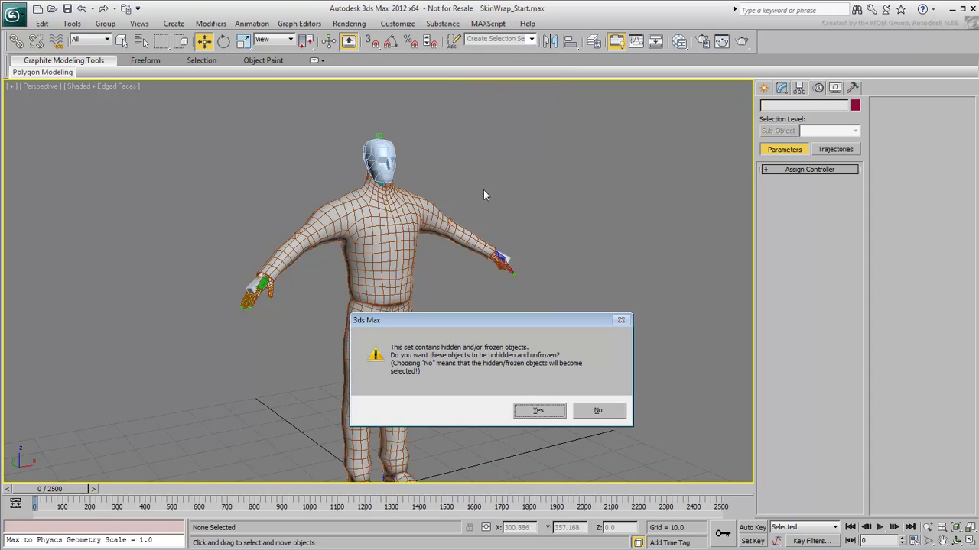
{"action": "left_click", "coordinate": [539, 411]}
{"action": "middle_click_drag", "start_coordinate": [522, 409], "coordinate": [414, 356]}
{"action": "middle_click_drag", "start_coordinate": [669, 391], "coordinate": [532, 386]}
{"action": "left_click", "coordinate": [224, 158]}
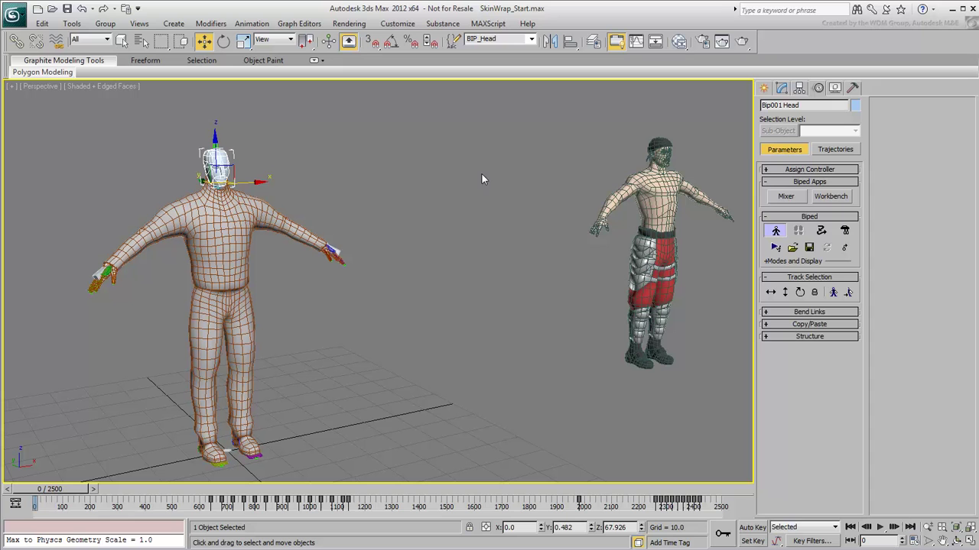
- Select the Warrior, zero its X position onto the figure, and check the overlap in wireframe
{"action": "left_click", "coordinate": [451, 193]}
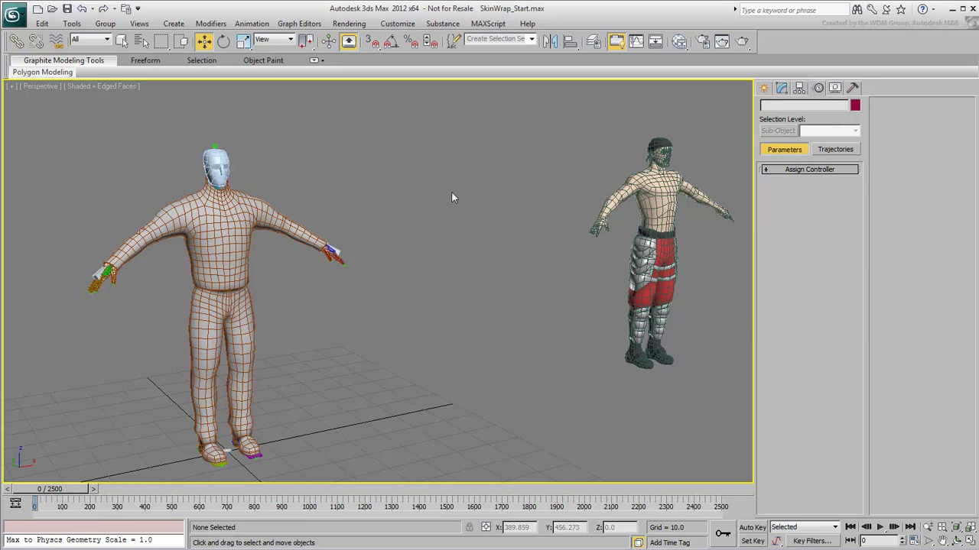
{"action": "left_click", "coordinate": [650, 219]}
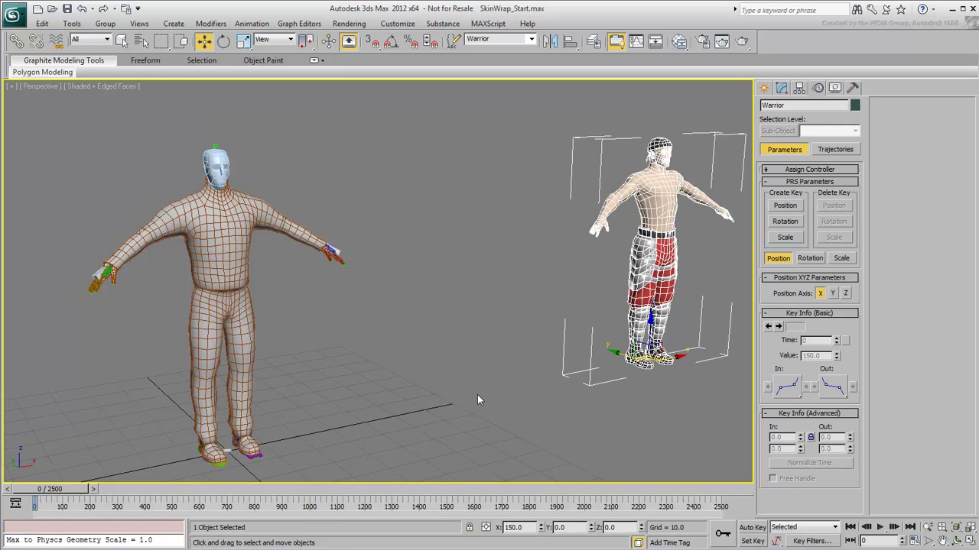
{"action": "right_click", "coordinate": [540, 531]}
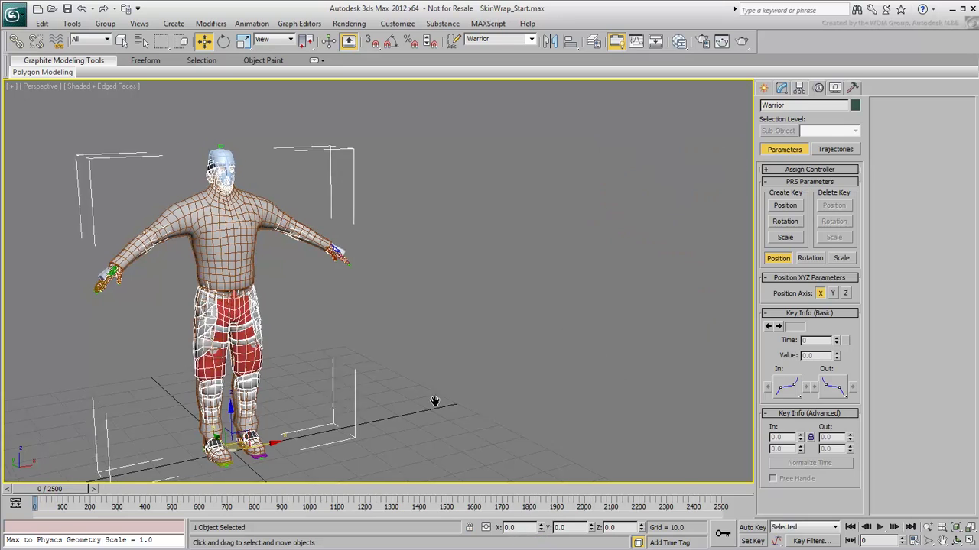
{"action": "middle_click_drag", "start_coordinate": [406, 352], "coordinate": [546, 337]}
{"action": "key", "text": "F3"}
{"action": "scroll", "coordinate": [446, 311], "scroll_direction": "up", "scroll_amount": 6}
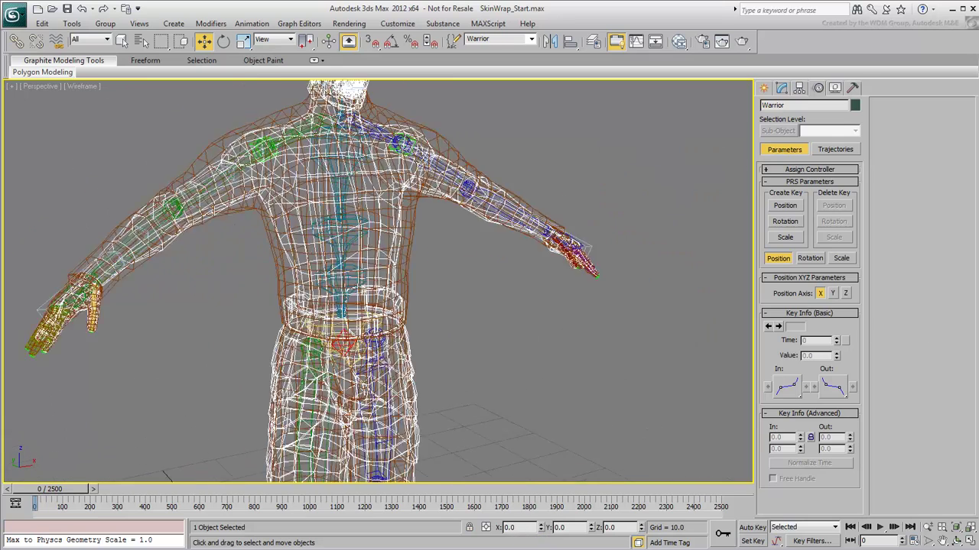
{"action": "scroll", "coordinate": [459, 366], "scroll_direction": "down", "scroll_amount": 7}
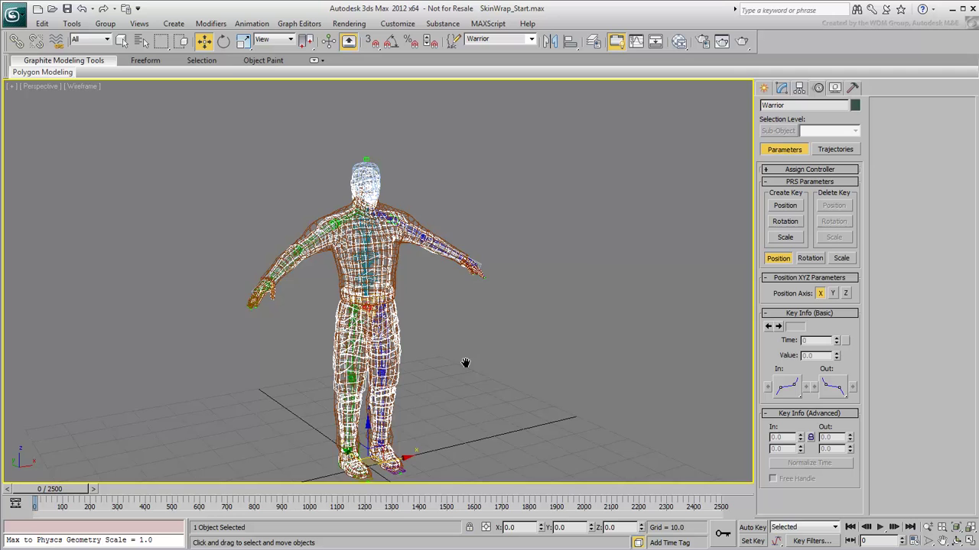
{"action": "key", "text": "F3"}
{"action": "scroll", "coordinate": [475, 324], "scroll_direction": "up", "scroll_amount": 1}
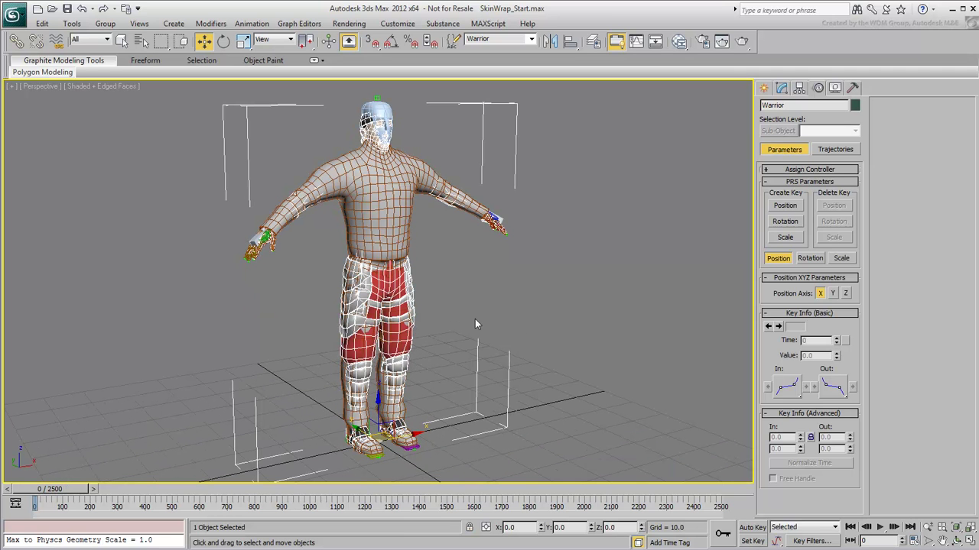
- Add a Skin Wrap modifier to the Warrior and pick the Full Body mesh as its driver
{"action": "left_click", "coordinate": [781, 87]}
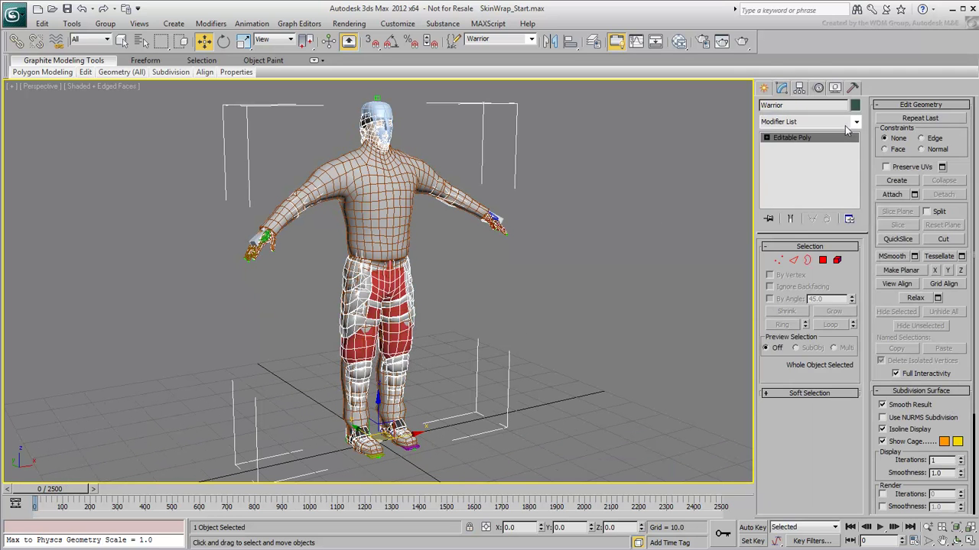
{"action": "left_click", "coordinate": [856, 122]}
{"action": "scroll", "coordinate": [841, 471], "scroll_direction": "down", "scroll_amount": 10}
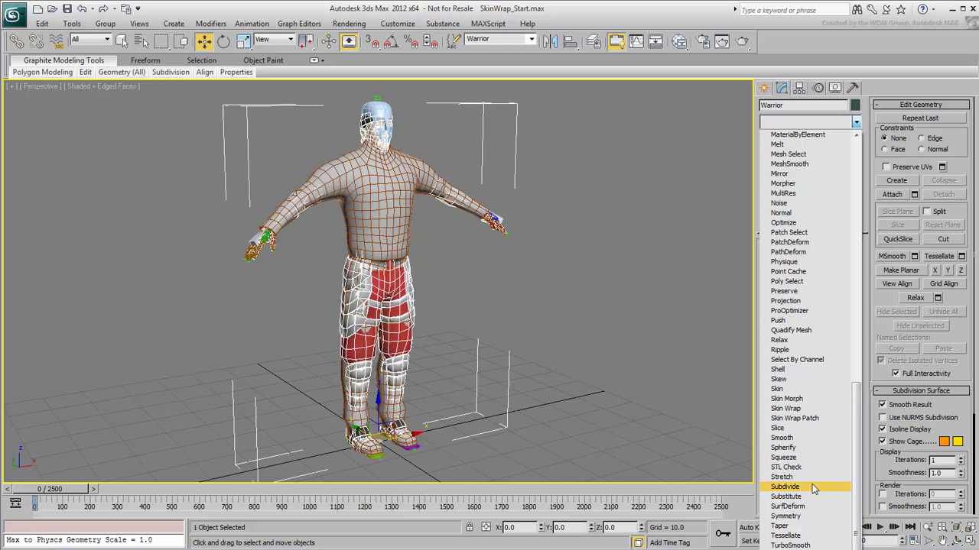
{"action": "left_click", "coordinate": [795, 409]}
{"action": "left_click_drag", "start_coordinate": [764, 367], "coordinate": [760, 480]}
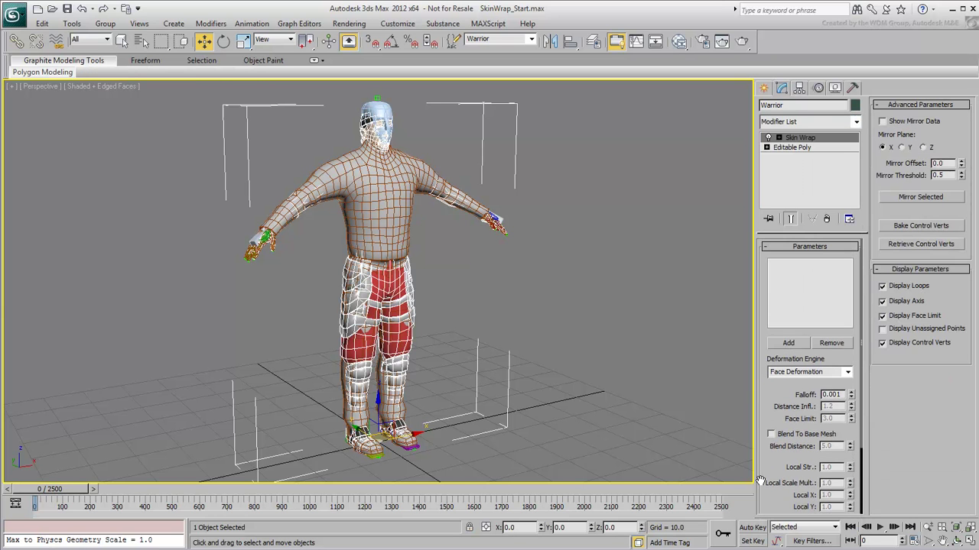
{"action": "left_click", "coordinate": [788, 342]}
{"action": "left_click", "coordinate": [392, 208]}
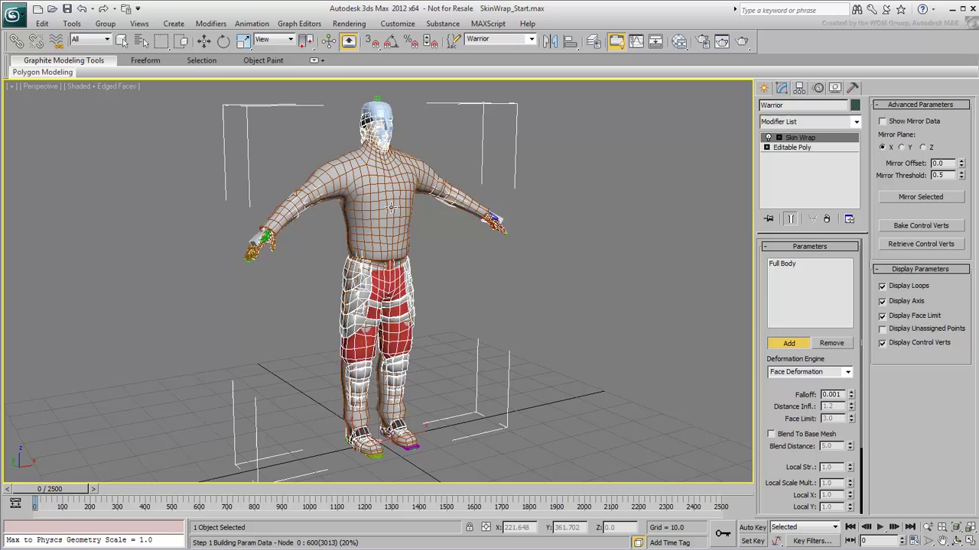
- Turn off Figure Mode on Bip001 Head and isolate the Warrior mesh
{"action": "key", "text": "w"}
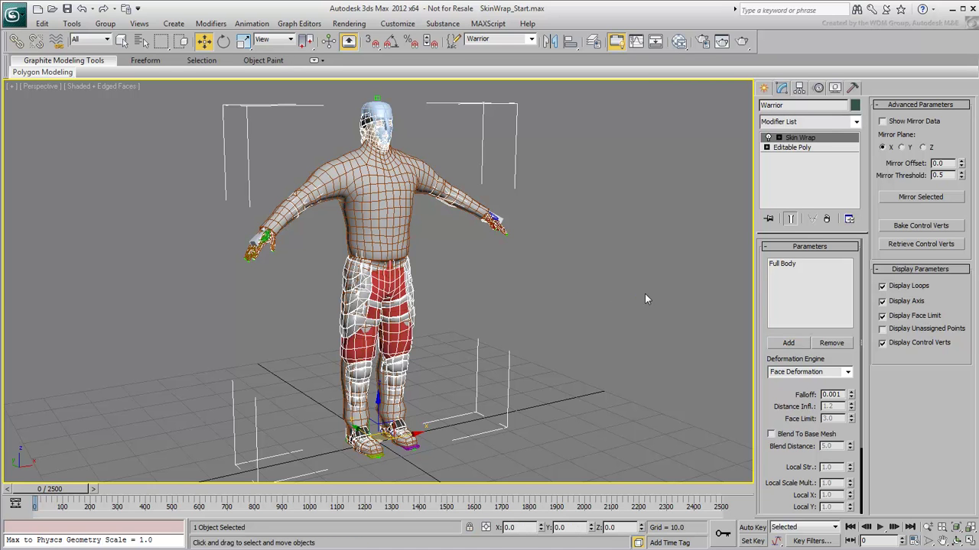
{"action": "left_click", "coordinate": [378, 110]}
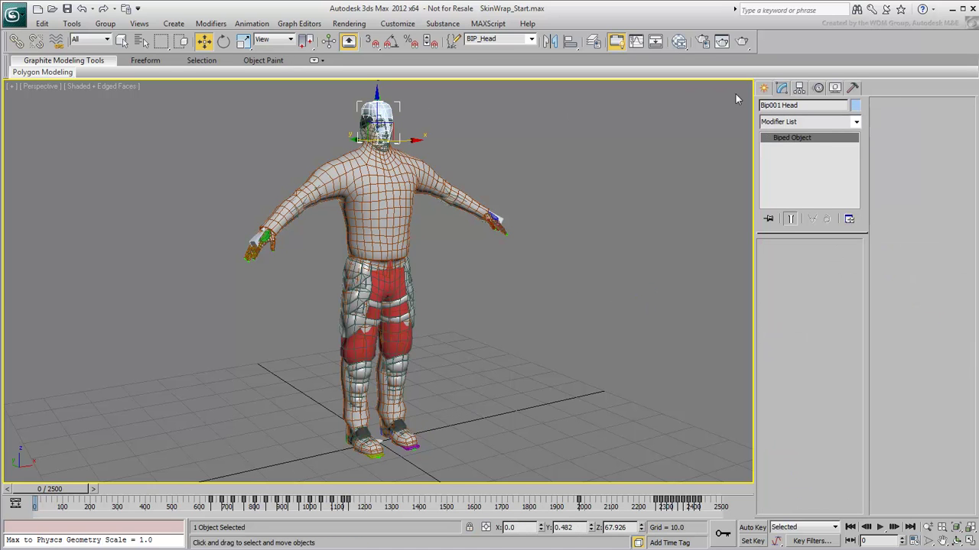
{"action": "left_click", "coordinate": [818, 87]}
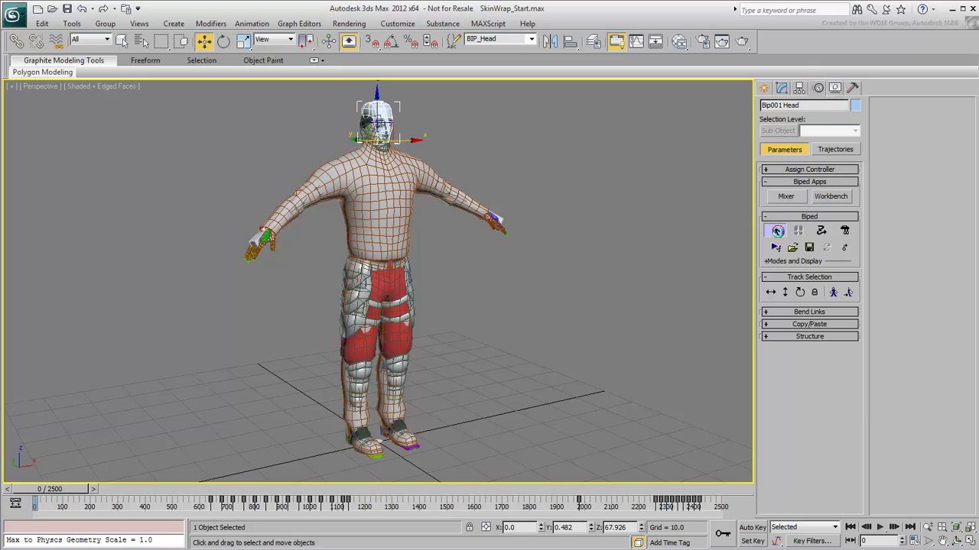
{"action": "left_click", "coordinate": [777, 231]}
{"action": "left_click", "coordinate": [515, 236]}
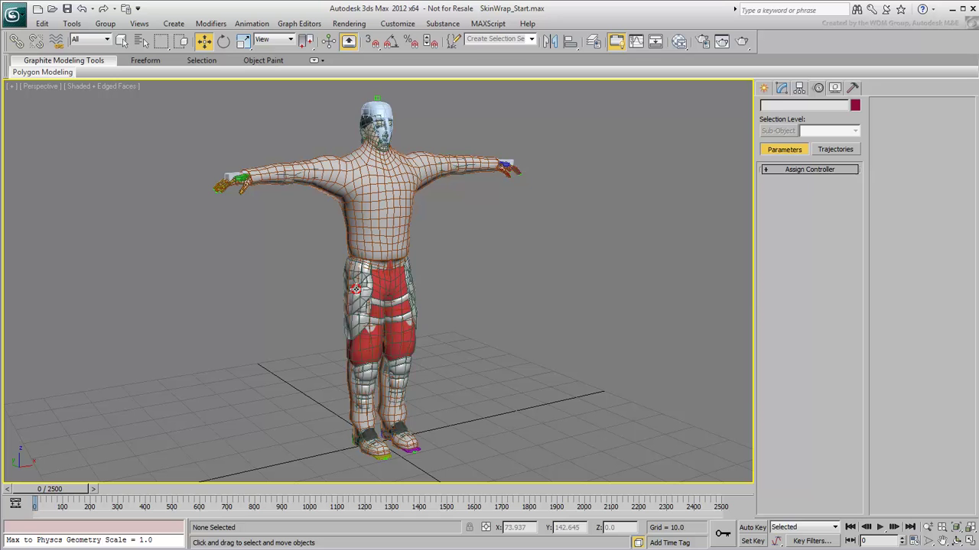
{"action": "left_click", "coordinate": [356, 288]}
{"action": "right_click", "coordinate": [356, 288]}
{"action": "left_click", "coordinate": [393, 191]}
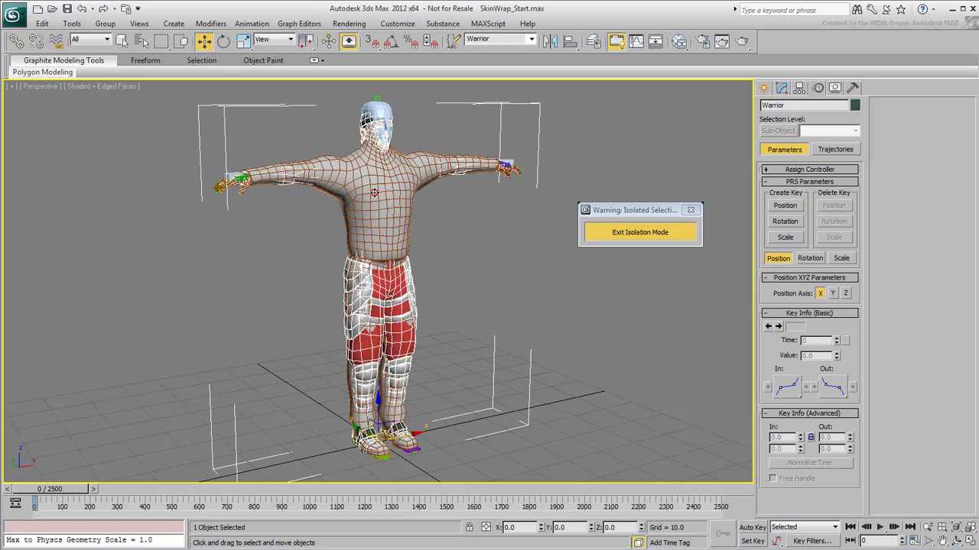
{"action": "left_click", "coordinate": [512, 345]}
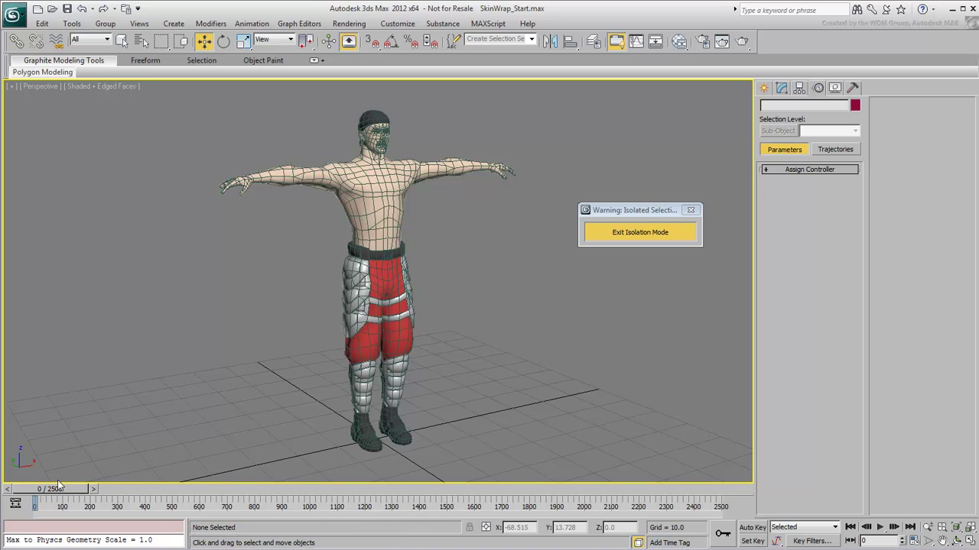
- Scrub the animation to frame 1575, orbiting to inspect the armpit deformation
{"action": "left_click_drag", "start_coordinate": [51, 493], "coordinate": [349, 518]}
{"action": "key", "text": "w"}
{"action": "middle_click_drag", "start_coordinate": [397, 307], "coordinate": [371, 265], "text": "alt"}
{"action": "scroll", "coordinate": [370, 164], "scroll_direction": "up", "scroll_amount": 8}
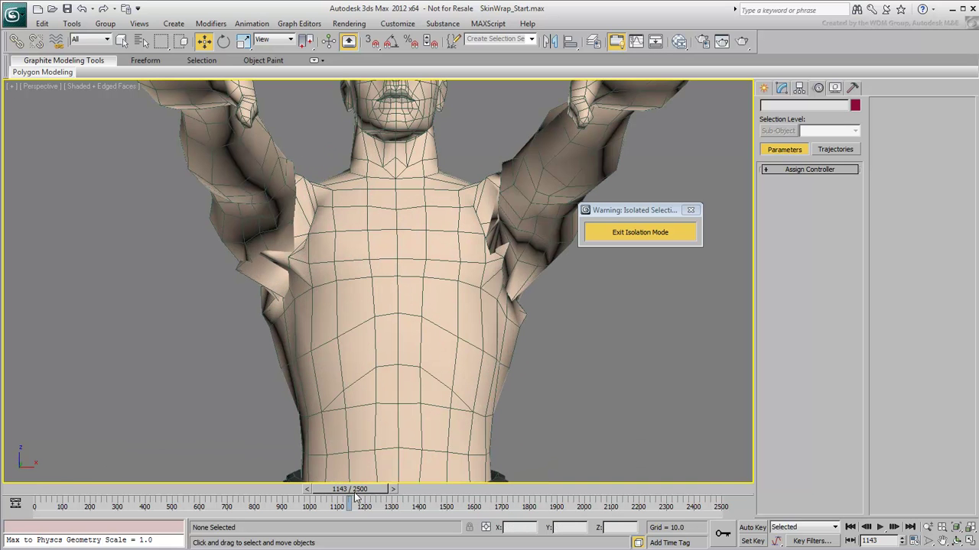
{"action": "mouse_move", "coordinate": [348, 490]}
{"action": "left_mouse_down"}
{"action": "mouse_move", "coordinate": [351, 498]}
{"action": "mouse_move", "coordinate": [445, 499]}
{"action": "mouse_move", "coordinate": [349, 498]}
{"action": "mouse_move", "coordinate": [462, 499]}
{"action": "left_mouse_up"}
{"action": "key", "text": "w"}
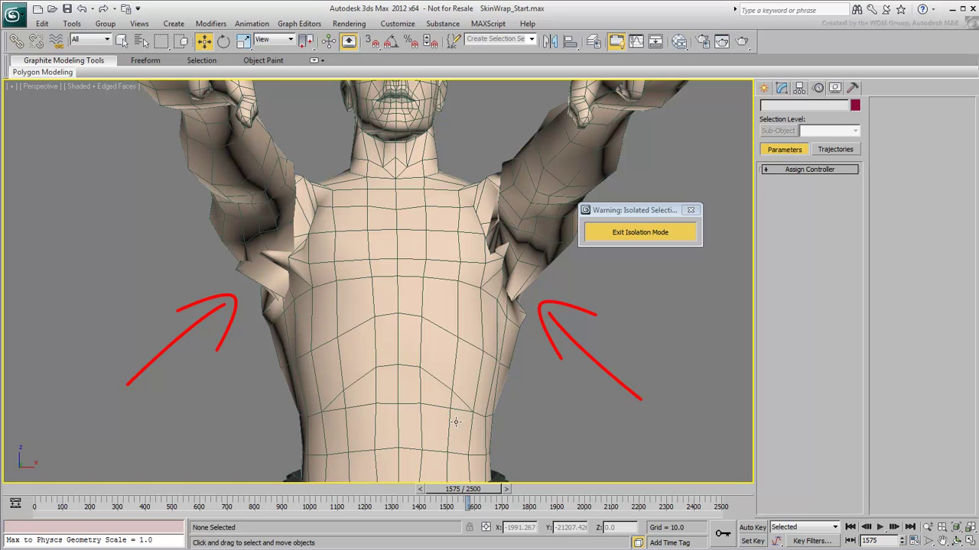
{"action": "mouse_move", "coordinate": [354, 235]}
{"action": "middle_mouse_down", "text": "alt"}
{"action": "mouse_move", "coordinate": [412, 271]}
{"action": "mouse_move", "coordinate": [430, 308]}
{"action": "mouse_move", "coordinate": [361, 317]}
{"action": "mouse_move", "coordinate": [320, 371]}
{"action": "middle_mouse_up", "text": "alt"}
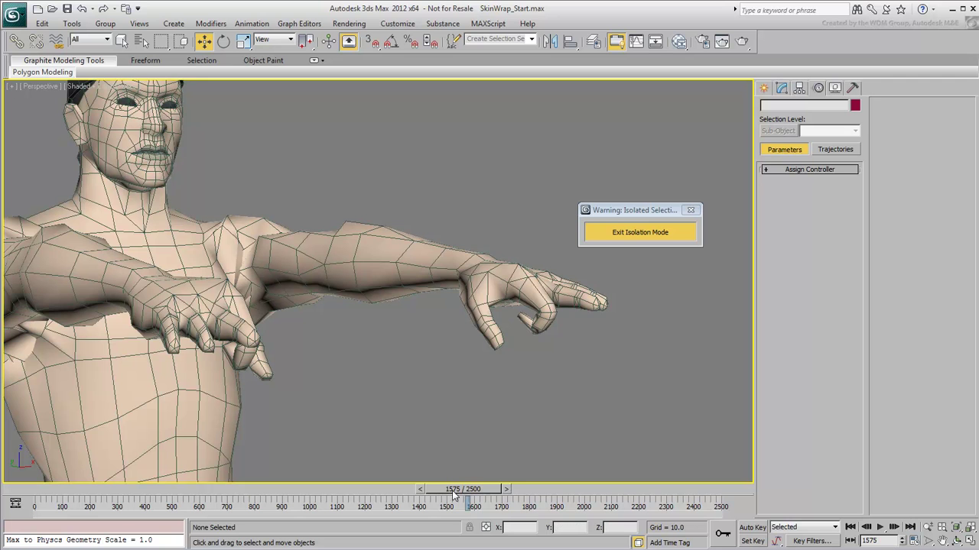
- Inspect the right forearm and hand as the arm lowers, leaving the animation at frame 2166
{"action": "left_click_drag", "start_coordinate": [455, 491], "coordinate": [507, 499]}
{"action": "key", "text": "w"}
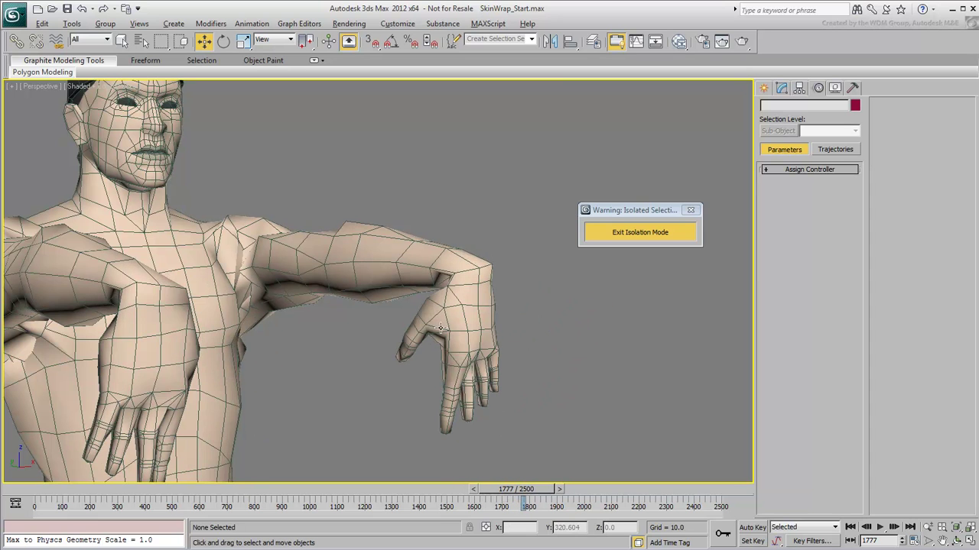
{"action": "mouse_move", "coordinate": [441, 328]}
{"action": "middle_mouse_down", "text": "alt"}
{"action": "mouse_move", "coordinate": [467, 328]}
{"action": "mouse_move", "coordinate": [455, 308]}
{"action": "mouse_move", "coordinate": [435, 303]}
{"action": "mouse_move", "coordinate": [468, 334]}
{"action": "middle_mouse_up", "text": "alt"}
{"action": "scroll", "coordinate": [474, 312], "scroll_direction": "up", "scroll_amount": 5}
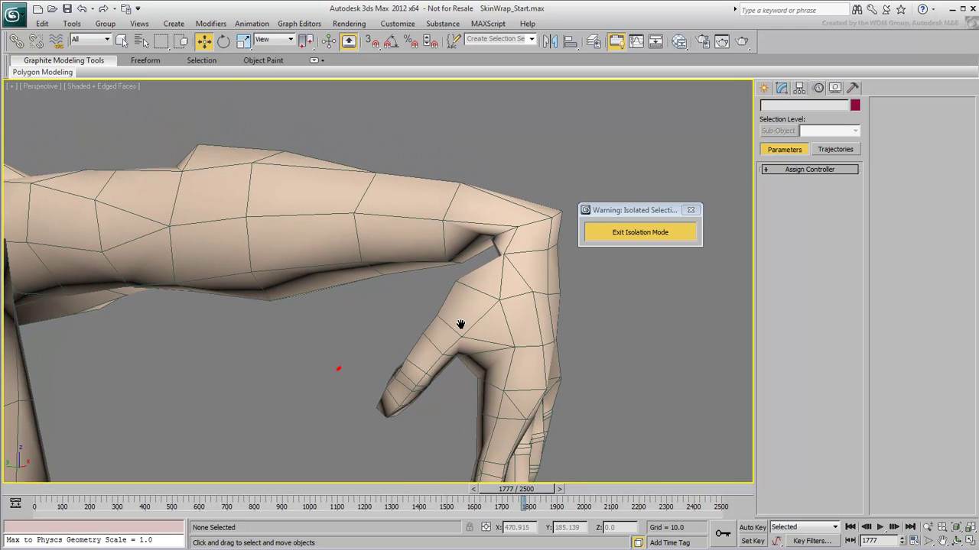
{"action": "mouse_move", "coordinate": [339, 367]}
{"action": "left_mouse_down"}
{"action": "mouse_move", "coordinate": [431, 287]}
{"action": "mouse_move", "coordinate": [422, 331]}
{"action": "left_mouse_up"}
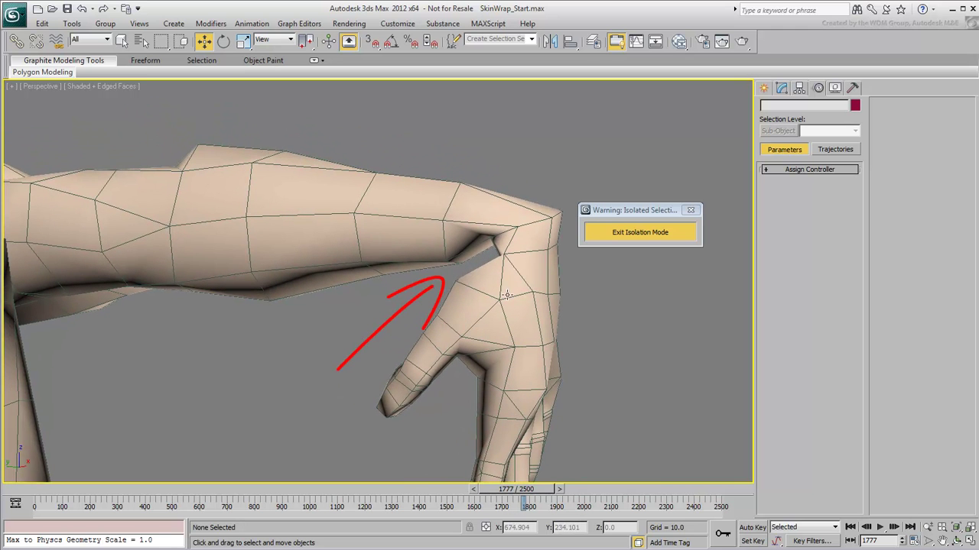
{"action": "scroll", "coordinate": [419, 268], "scroll_direction": "down", "scroll_amount": 3}
{"action": "middle_click_drag", "start_coordinate": [420, 268], "coordinate": [367, 336], "text": "alt"}
{"action": "scroll", "coordinate": [366, 336], "scroll_direction": "down", "scroll_amount": 3}
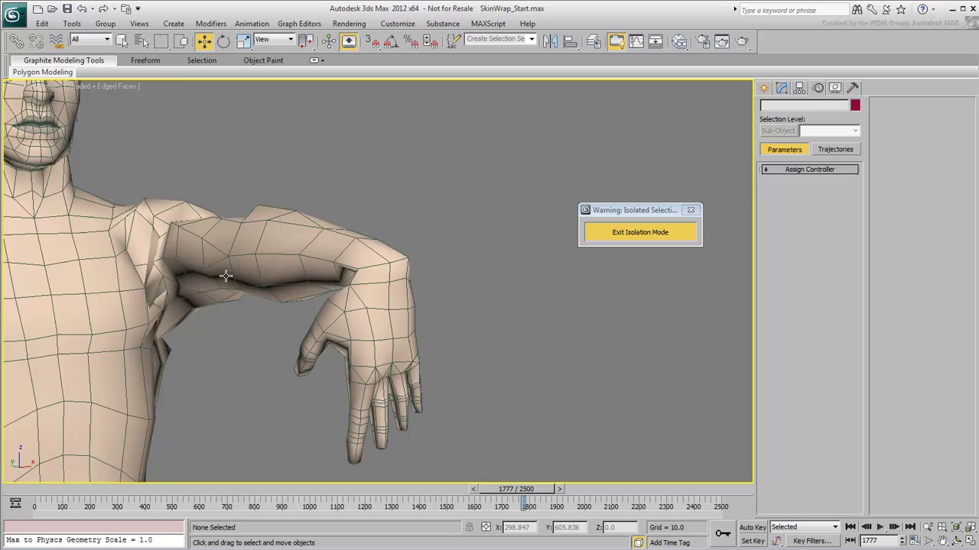
{"action": "middle_click_drag", "start_coordinate": [219, 273], "coordinate": [489, 397]}
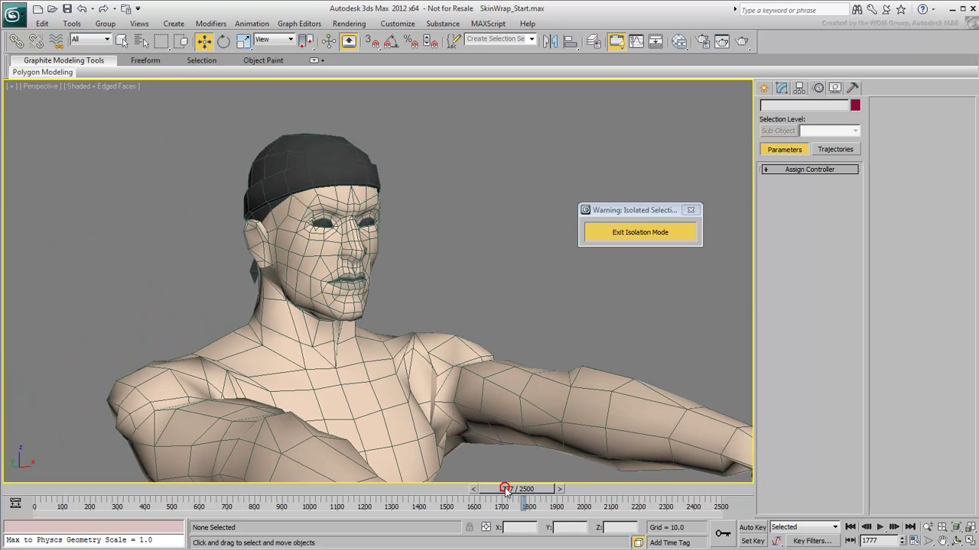
{"action": "left_click_drag", "start_coordinate": [505, 490], "coordinate": [609, 504]}
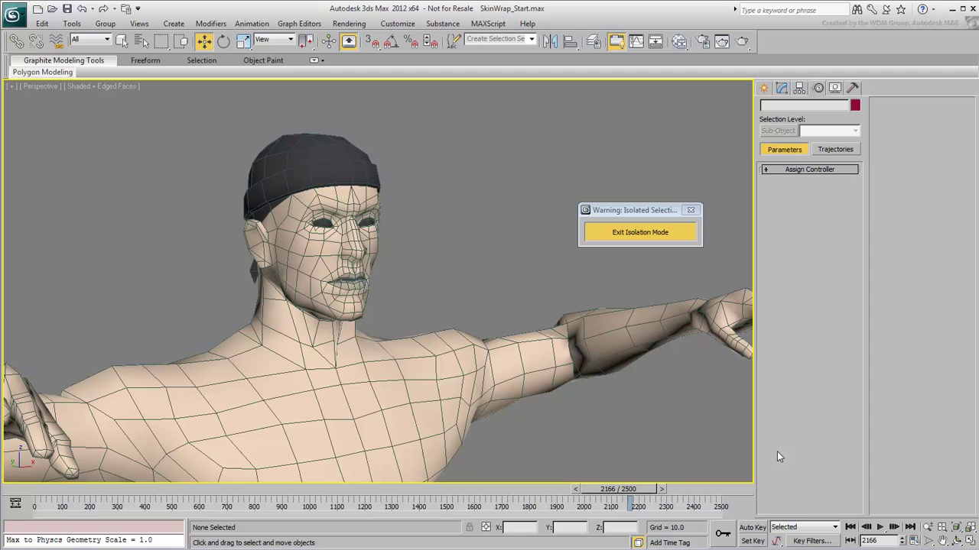
- Select the BIP_Head set and turn Figure Mode back on
{"action": "left_click", "coordinate": [531, 39]}
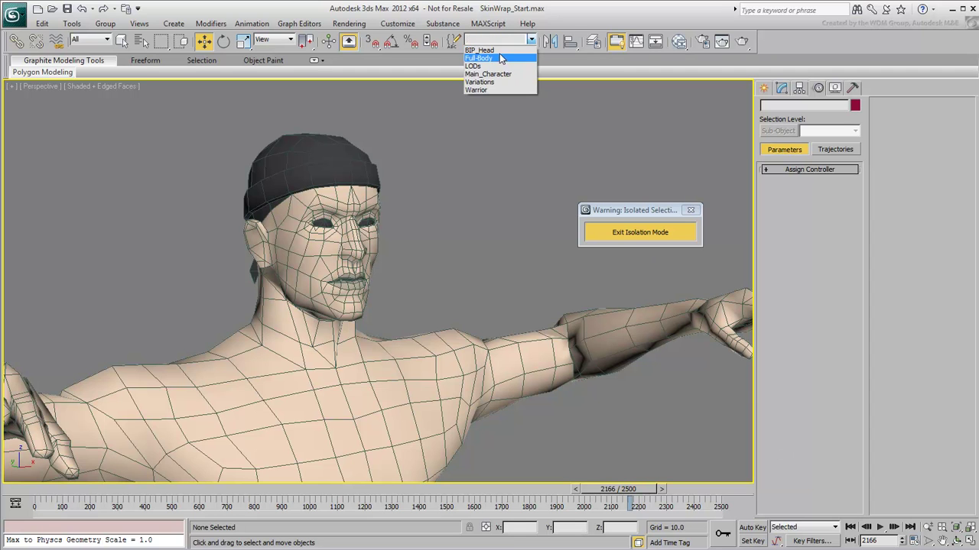
{"action": "left_click", "coordinate": [499, 49]}
{"action": "left_click", "coordinate": [536, 412]}
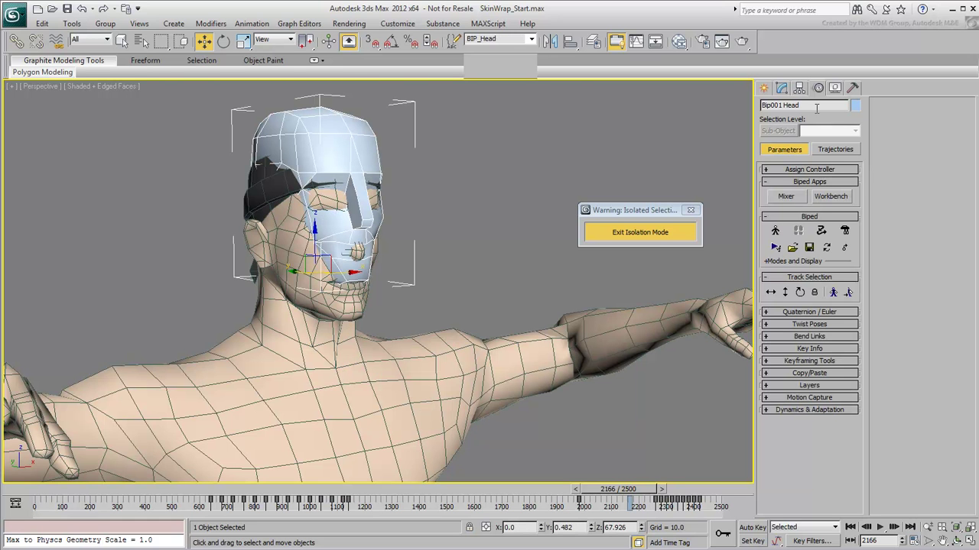
{"action": "left_click", "coordinate": [774, 230]}
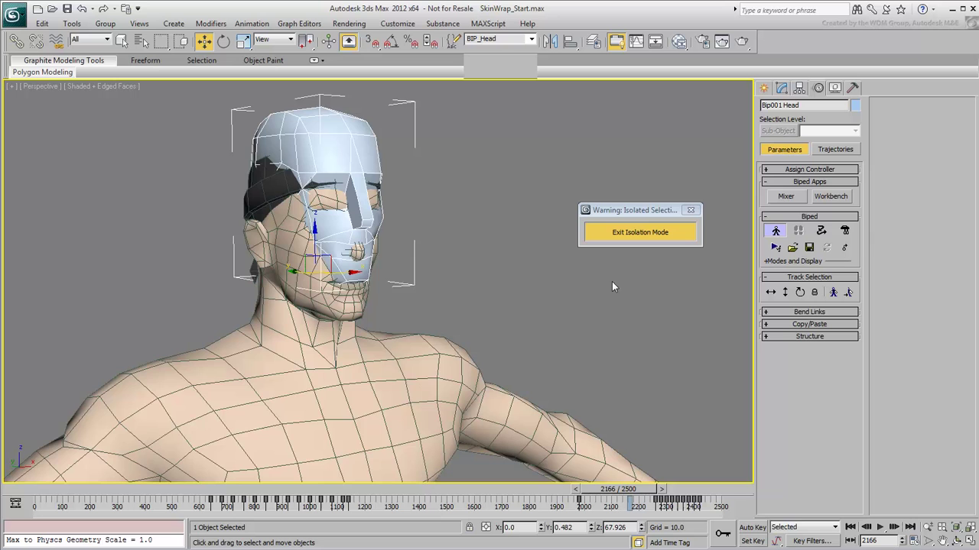
{"action": "scroll", "coordinate": [475, 337], "scroll_direction": "down", "scroll_amount": 5}
{"action": "middle_click_drag", "start_coordinate": [428, 389], "coordinate": [431, 295]}
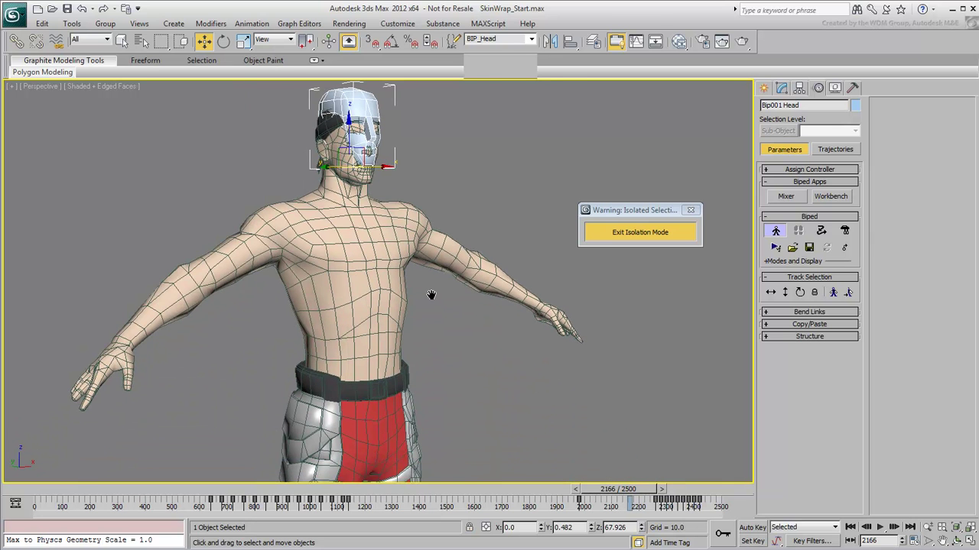
- Select the Warrior mesh and re-isolate it
{"action": "left_click", "coordinate": [408, 238]}
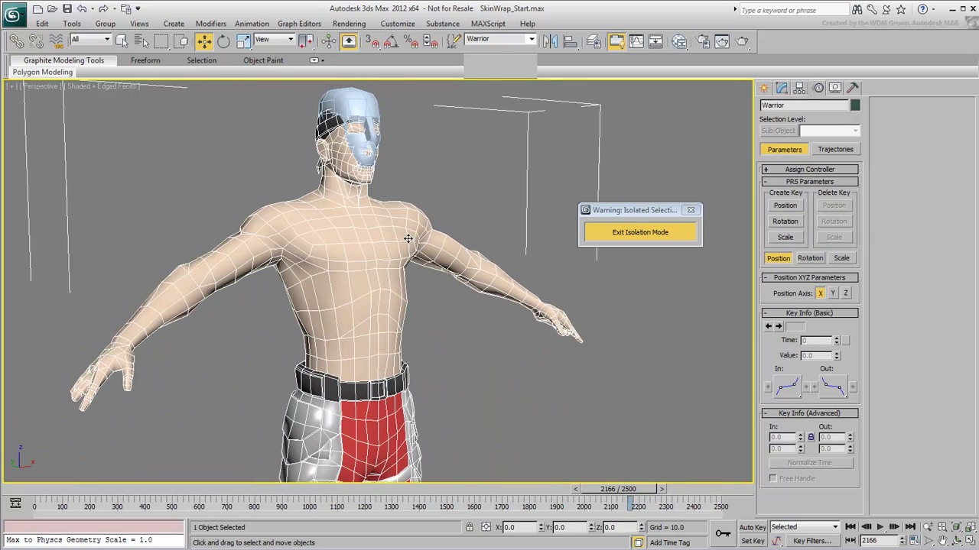
{"action": "left_click", "coordinate": [630, 232]}
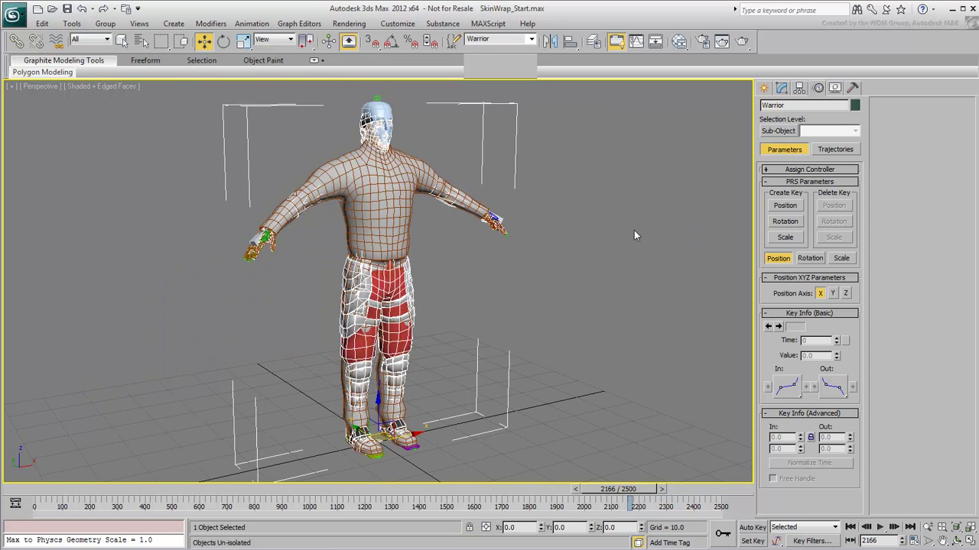
{"action": "right_click", "coordinate": [562, 232]}
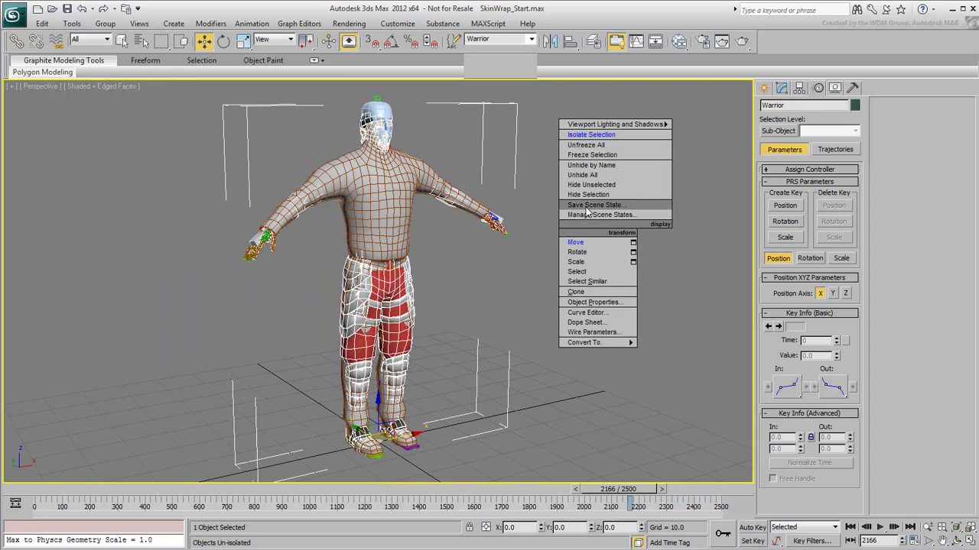
{"action": "left_click", "coordinate": [604, 144]}
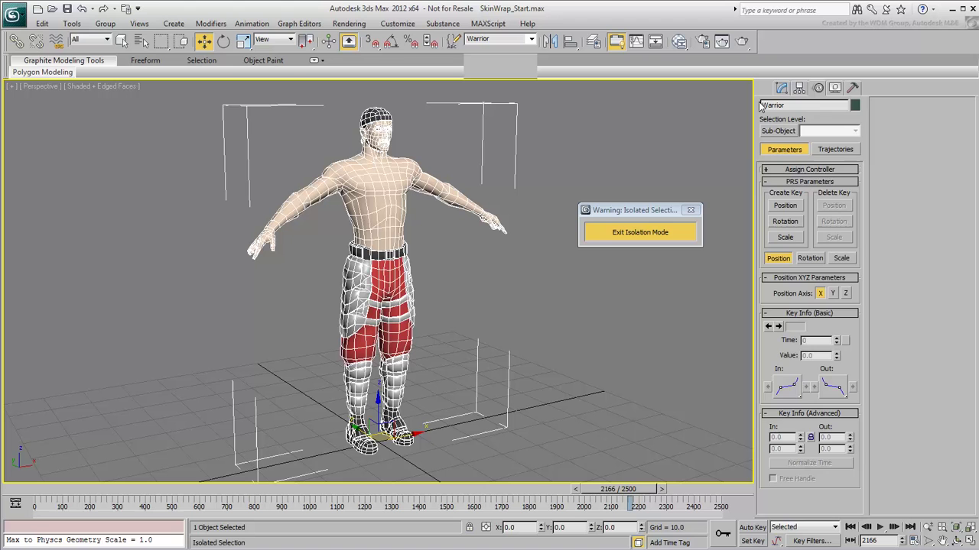
- Convert the Warrior's Skin Wrap to a Skin modifier and delete the Skin Wrap
{"action": "left_click", "coordinate": [782, 89]}
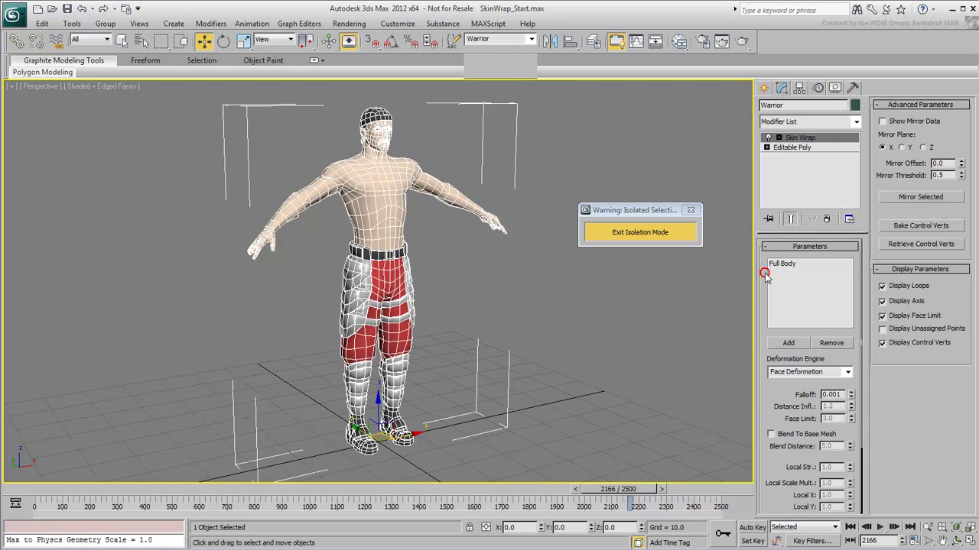
{"action": "scroll", "coordinate": [763, 268], "scroll_direction": "down", "scroll_amount": 3}
{"action": "left_click", "coordinate": [801, 496]}
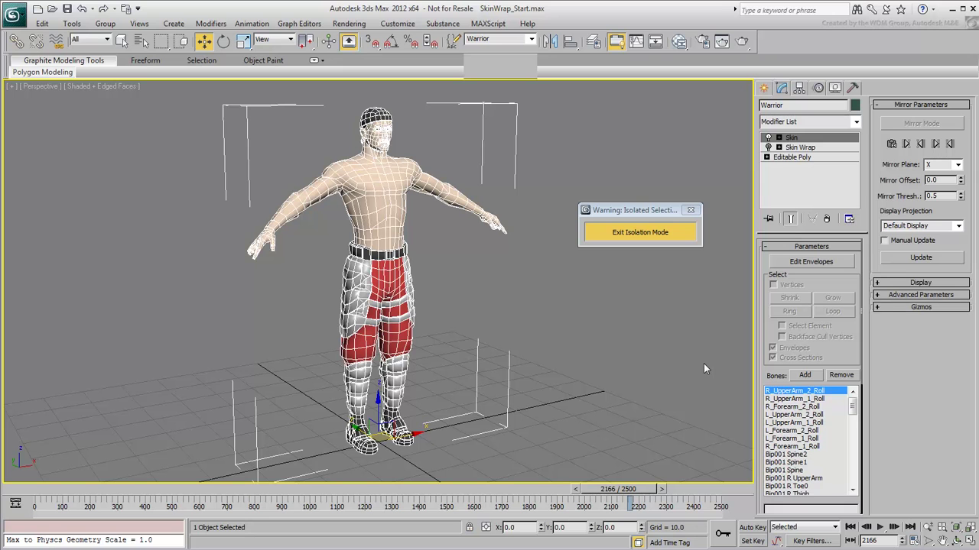
{"action": "left_click", "coordinate": [800, 147]}
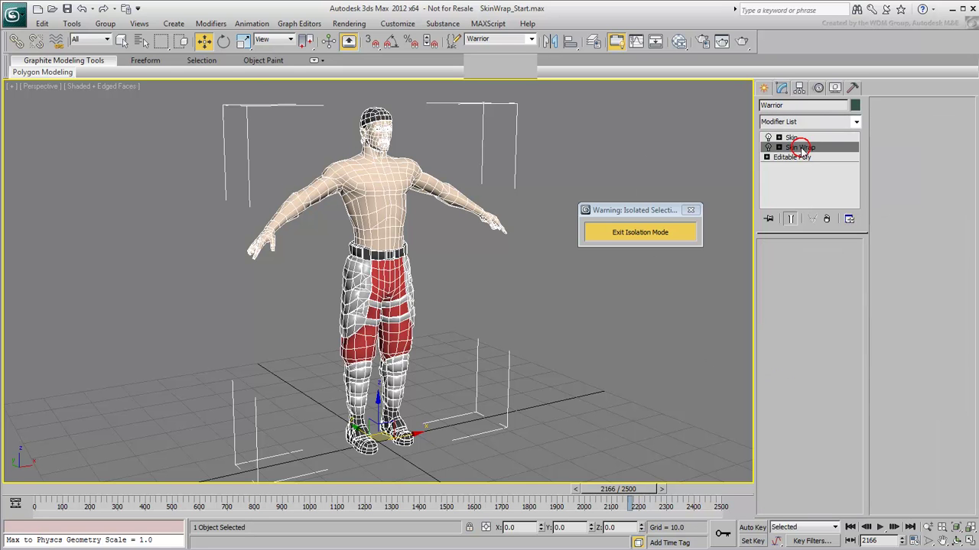
{"action": "left_click", "coordinate": [825, 218]}
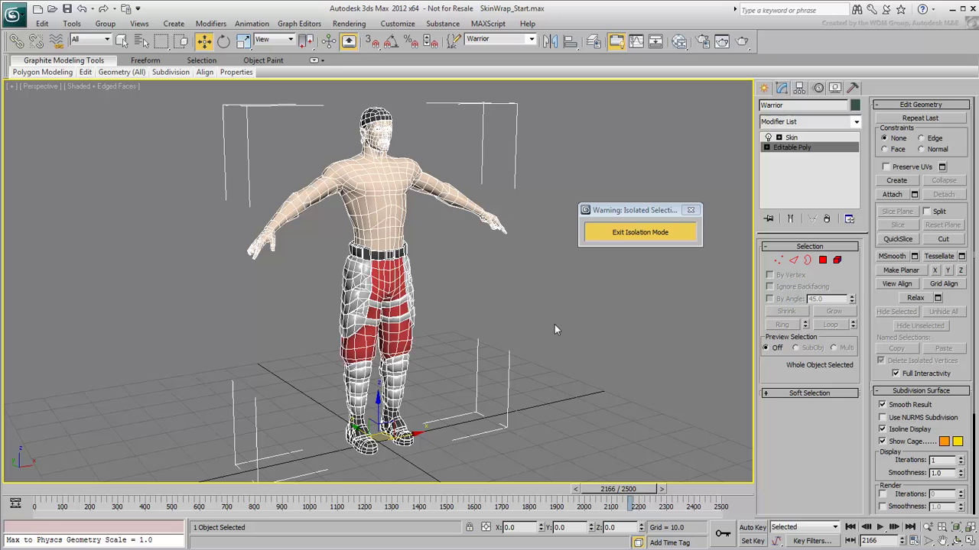
- Enter Edit Envelopes with vertex selection enabled and frame the Warrior's head
{"action": "left_click", "coordinate": [791, 137]}
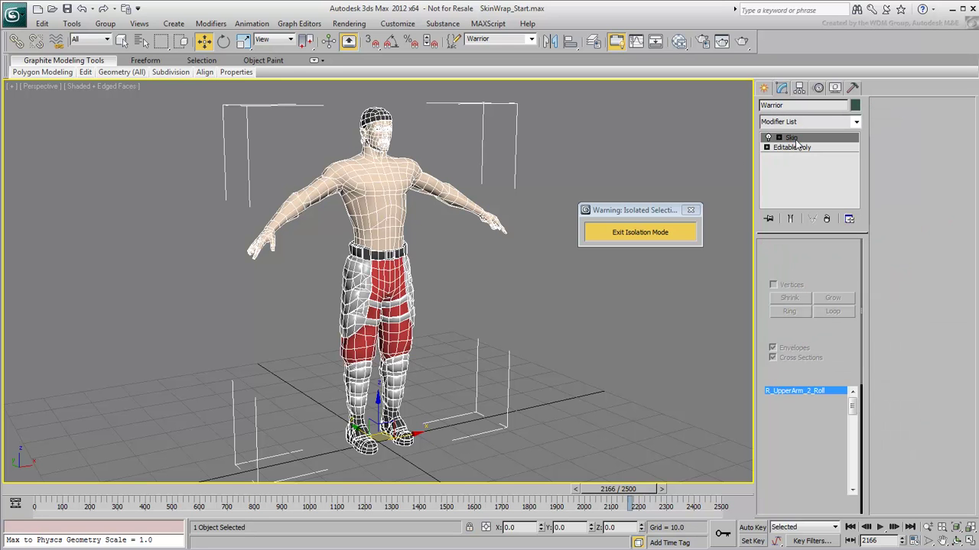
{"action": "left_click", "coordinate": [807, 261]}
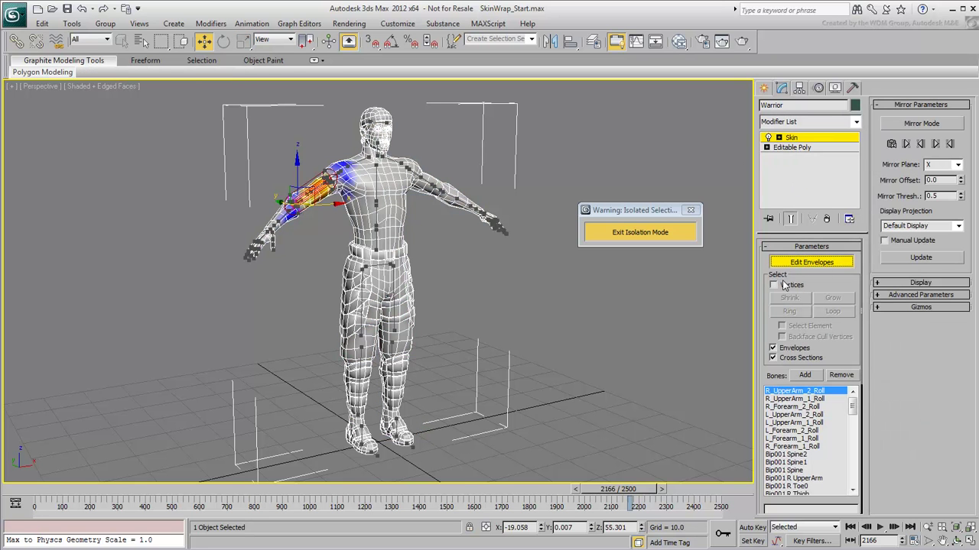
{"action": "left_click", "coordinate": [782, 285]}
{"action": "middle_click_drag", "start_coordinate": [480, 286], "coordinate": [441, 227], "text": "alt"}
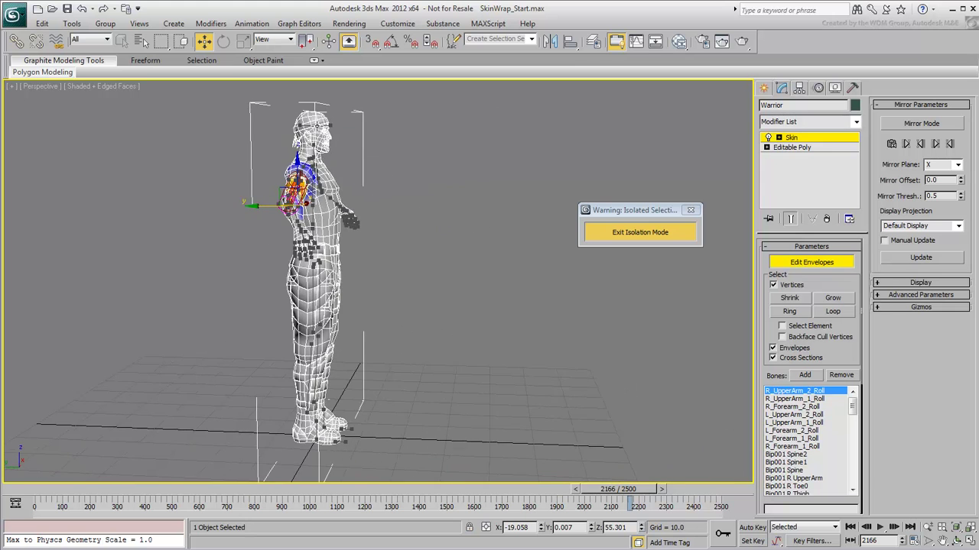
{"action": "scroll", "coordinate": [409, 327], "scroll_direction": "up", "scroll_amount": 5}
{"action": "middle_click_drag", "start_coordinate": [409, 327], "coordinate": [306, 144]}
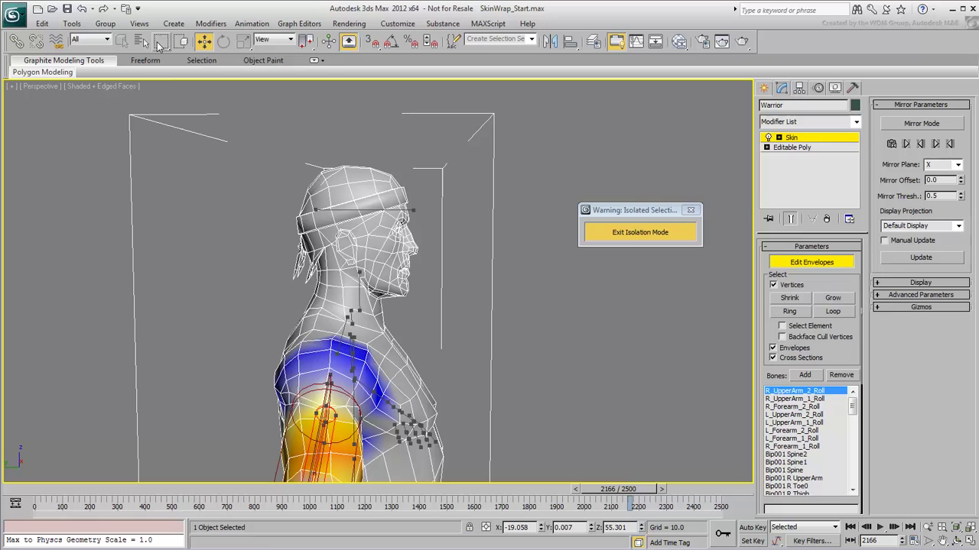
- Lasso the head and hair vertices and set Abs. Effect 1.0 for Bip001 Head
{"action": "left_click_drag", "start_coordinate": [159, 42], "coordinate": [160, 121]}
{"action": "mouse_move", "coordinate": [204, 296]}
{"action": "left_mouse_down"}
{"action": "mouse_move", "coordinate": [278, 319]}
{"action": "mouse_move", "coordinate": [307, 302]}
{"action": "mouse_move", "coordinate": [328, 271]}
{"action": "mouse_move", "coordinate": [367, 301]}
{"action": "left_mouse_up"}
{"action": "mouse_move", "coordinate": [439, 289]}
{"action": "left_mouse_down"}
{"action": "mouse_move", "coordinate": [445, 221]}
{"action": "mouse_move", "coordinate": [299, 142]}
{"action": "left_mouse_up"}
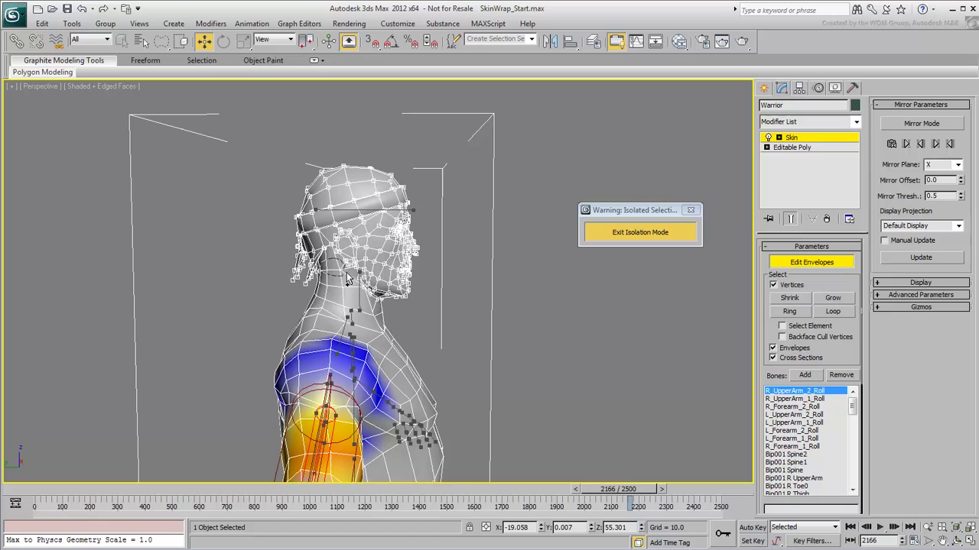
{"action": "left_click", "coordinate": [346, 212]}
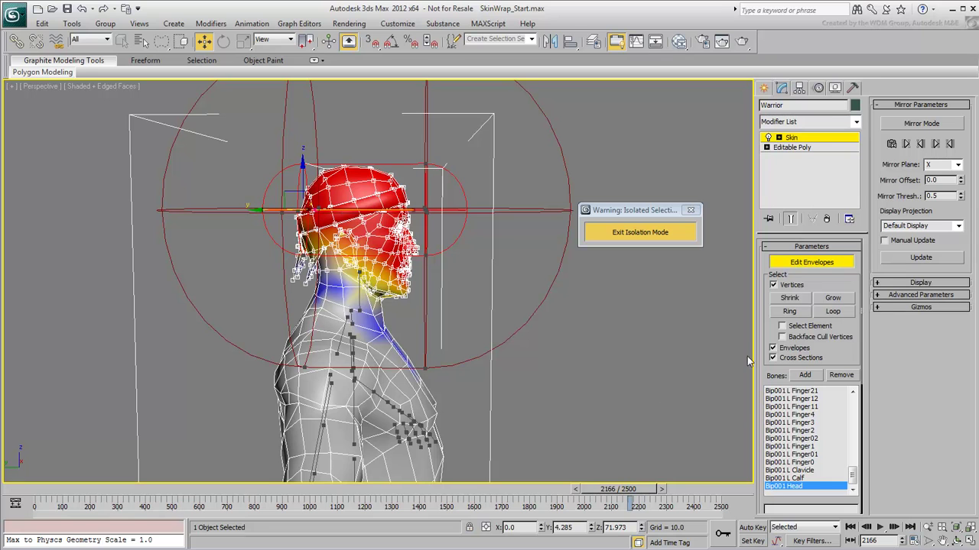
{"action": "scroll", "coordinate": [842, 348], "scroll_direction": "down", "scroll_amount": 5}
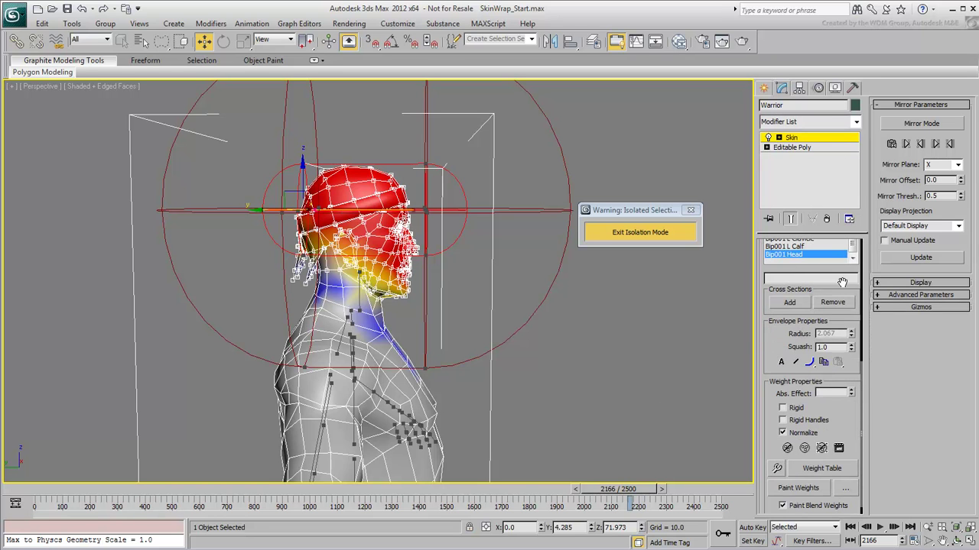
{"action": "left_click_drag", "start_coordinate": [852, 393], "coordinate": [851, 361]}
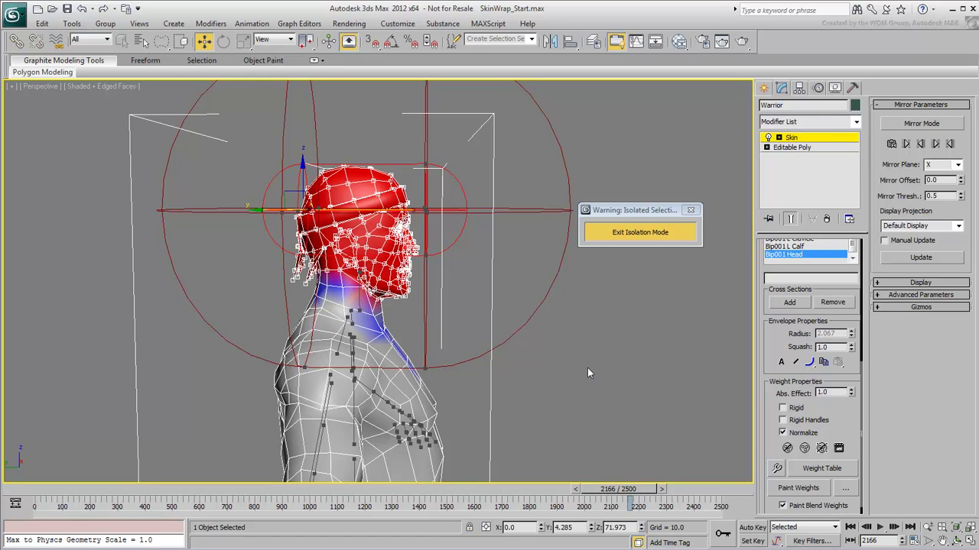
- Exit Edit Envelopes, select the BIP_Head set, and turn Figure Mode off
{"action": "left_click", "coordinate": [799, 145]}
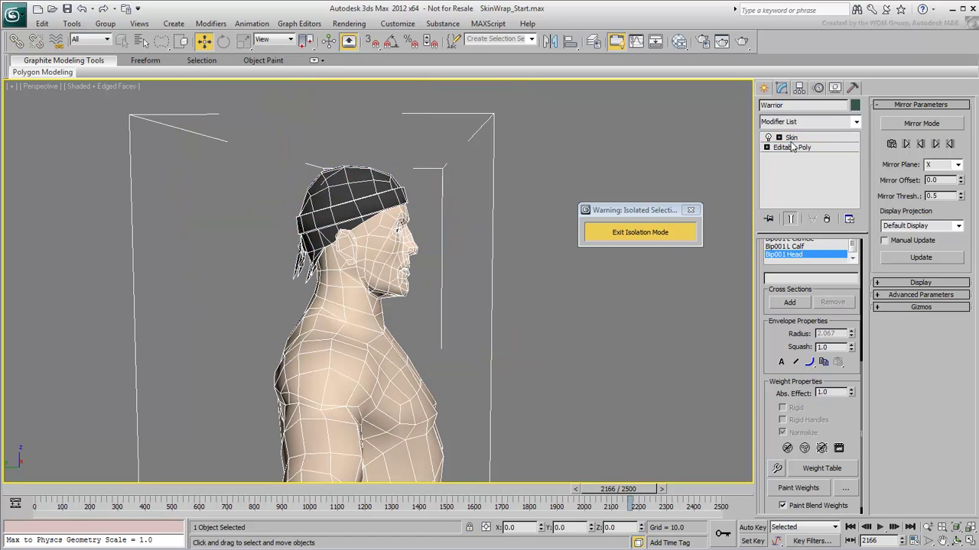
{"action": "mouse_move", "coordinate": [478, 416]}
{"action": "middle_mouse_down", "text": "alt"}
{"action": "mouse_move", "coordinate": [431, 412]}
{"action": "mouse_move", "coordinate": [413, 353]}
{"action": "middle_mouse_up", "text": "alt"}
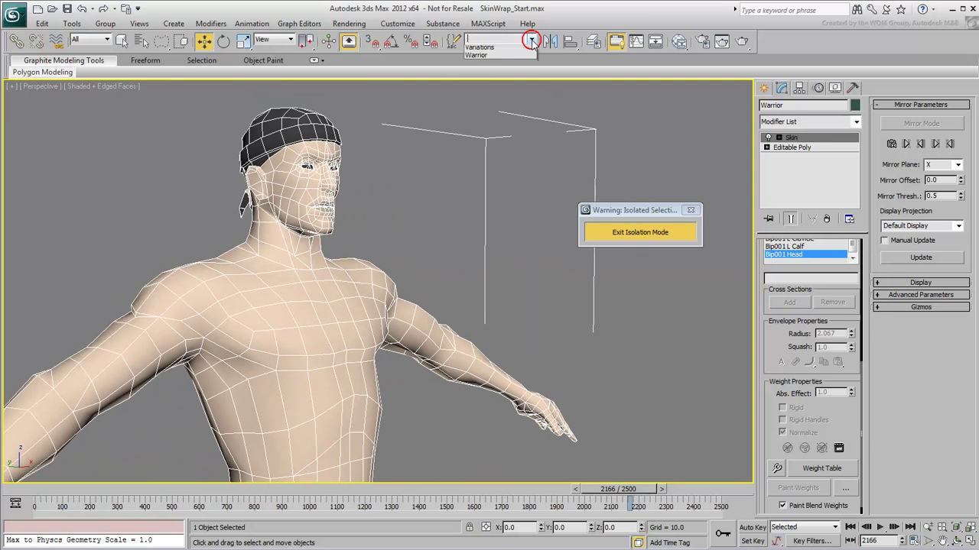
{"action": "left_click", "coordinate": [501, 40]}
{"action": "left_click", "coordinate": [493, 49]}
{"action": "left_click", "coordinate": [536, 411]}
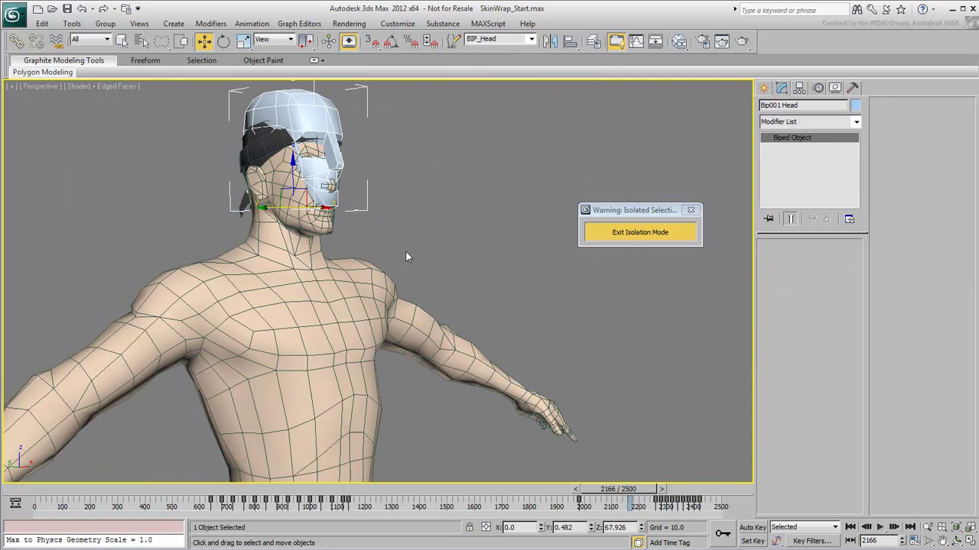
{"action": "left_click", "coordinate": [817, 87]}
{"action": "left_click", "coordinate": [775, 230]}
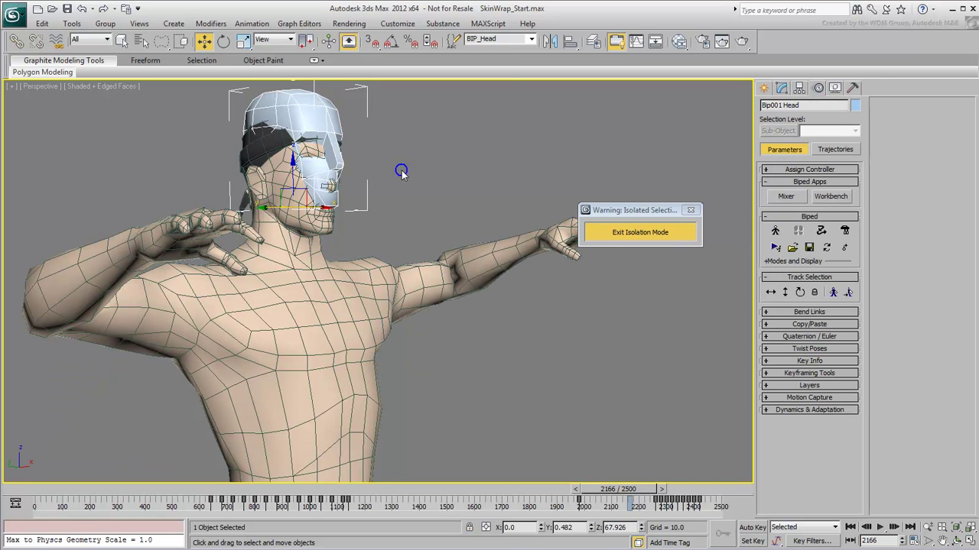
- Hide the head bone and scrub to frame 1780 to review arm deformation
{"action": "right_click", "coordinate": [401, 173]}
{"action": "left_click", "coordinate": [425, 138]}
{"action": "left_click_drag", "start_coordinate": [625, 498], "coordinate": [524, 498]}
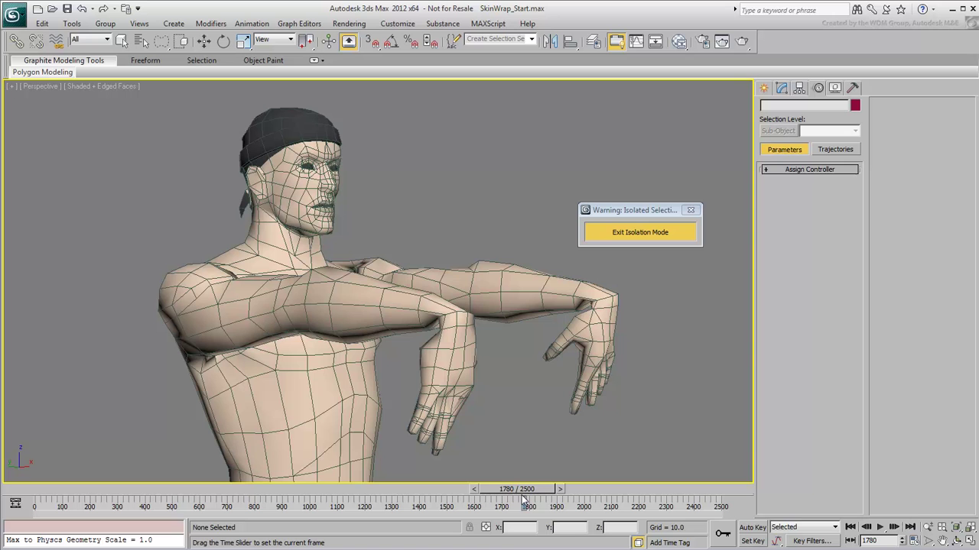
{"action": "key", "text": "w"}
{"action": "middle_click_drag", "start_coordinate": [591, 312], "coordinate": [539, 354], "text": "alt"}
{"action": "scroll", "coordinate": [540, 354], "scroll_direction": "up", "scroll_amount": 3}
- Select the Warrior mesh and enter Edit Envelopes on its Skin modifier
{"action": "left_click", "coordinate": [600, 352]}
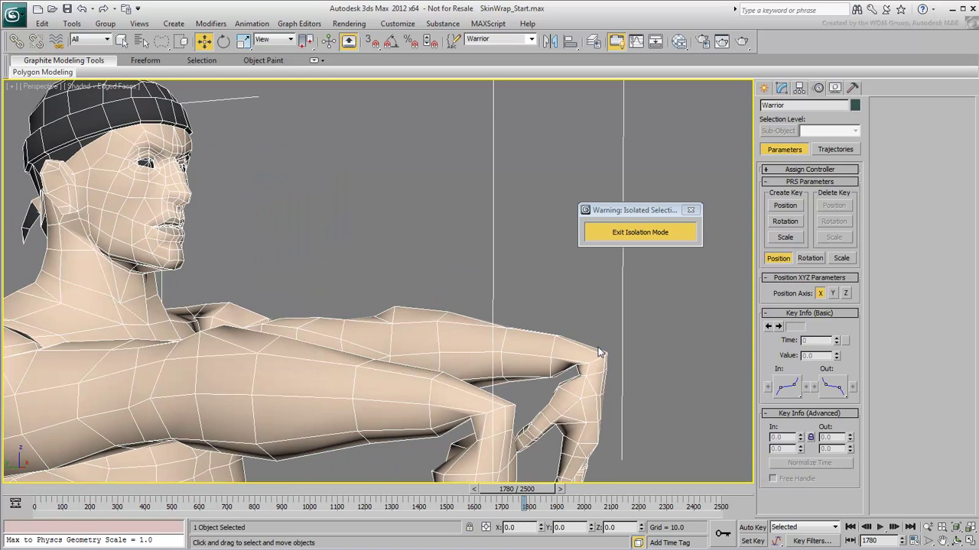
{"action": "left_click", "coordinate": [781, 87]}
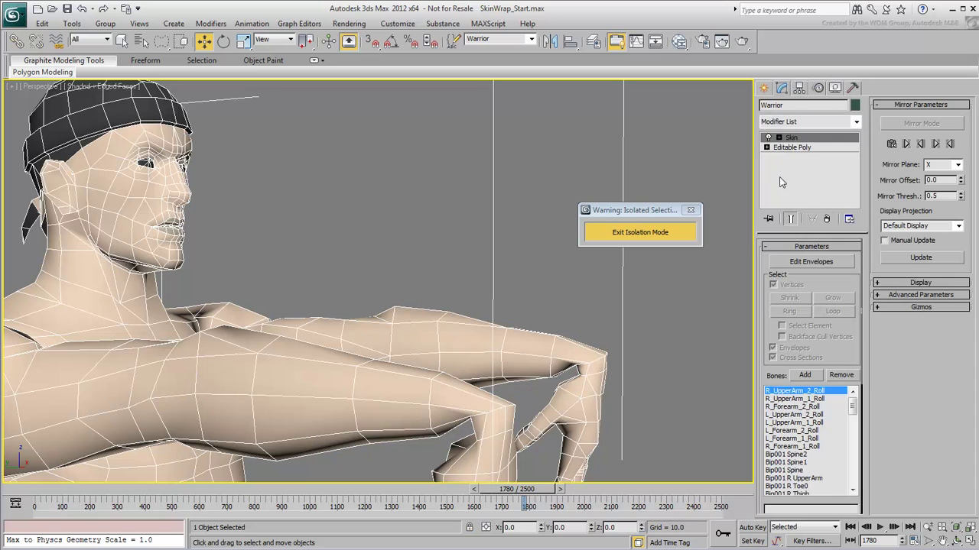
{"action": "left_click", "coordinate": [795, 137]}
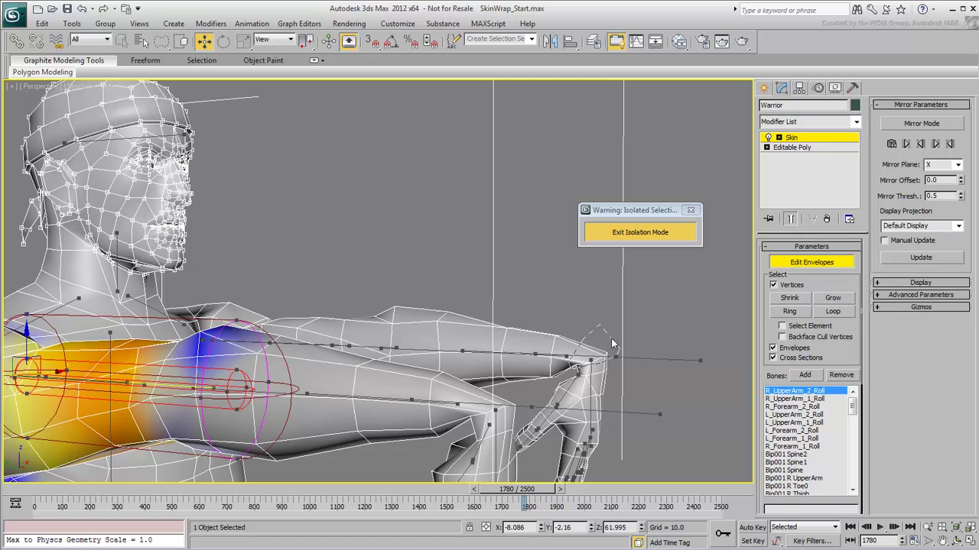
- Raise Abs. Effect to 0.34 on L_Forearm_2_Roll and 0.3 on R_Forearm_2_Roll
{"action": "left_click", "coordinate": [511, 353]}
{"action": "scroll", "coordinate": [841, 442], "scroll_direction": "down", "scroll_amount": 3}
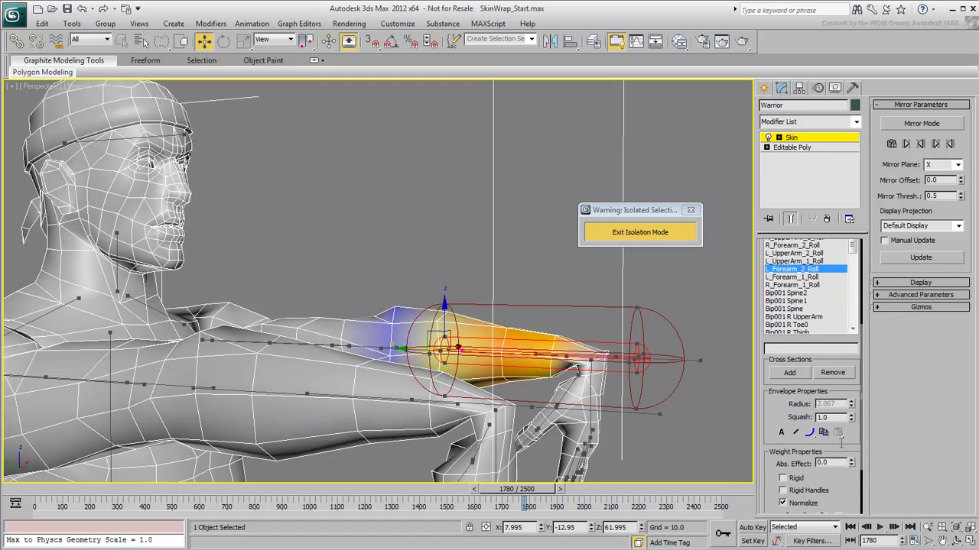
{"action": "left_click_drag", "start_coordinate": [851, 463], "coordinate": [851, 452]}
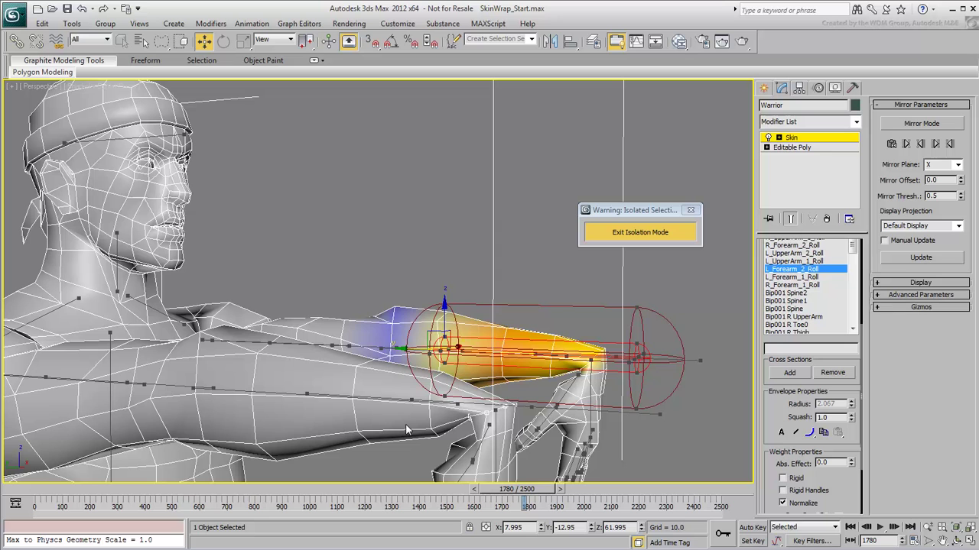
{"action": "left_click", "coordinate": [393, 399]}
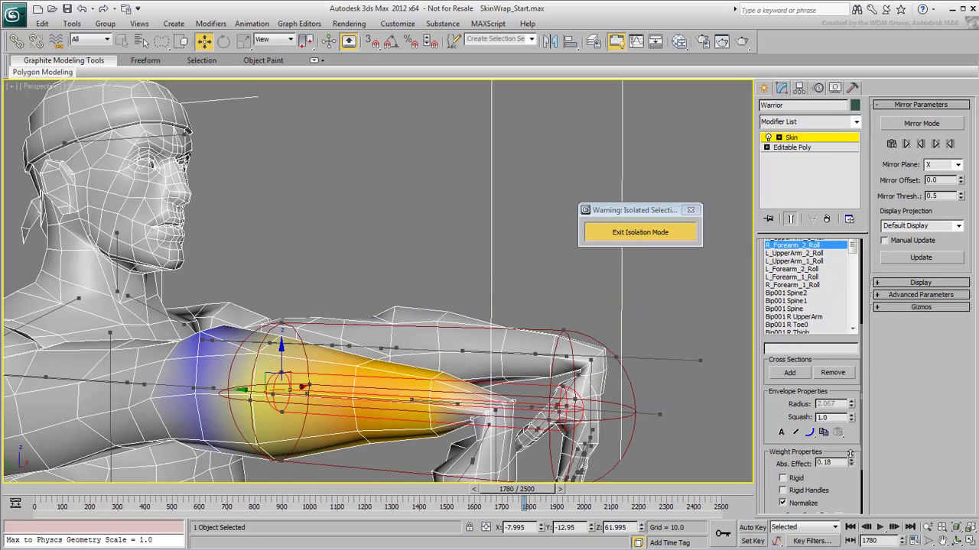
{"action": "left_click_drag", "start_coordinate": [849, 454], "coordinate": [849, 451]}
{"action": "scroll", "coordinate": [498, 372], "scroll_direction": "down", "scroll_amount": 5}
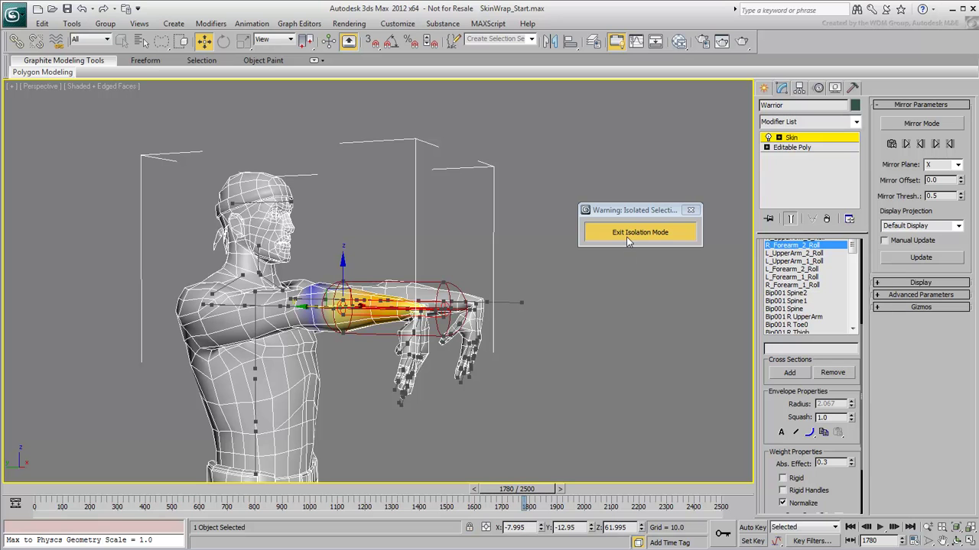
- Leave Edit Envelopes and isolation, then turn on Figure Mode for Bip001 to restore the T-pose
{"action": "left_click", "coordinate": [808, 138]}
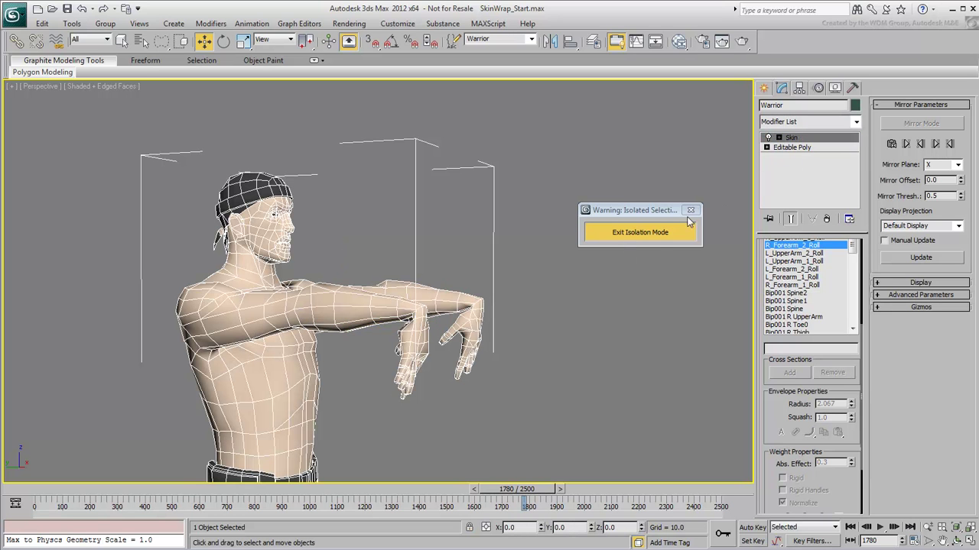
{"action": "left_click", "coordinate": [636, 234]}
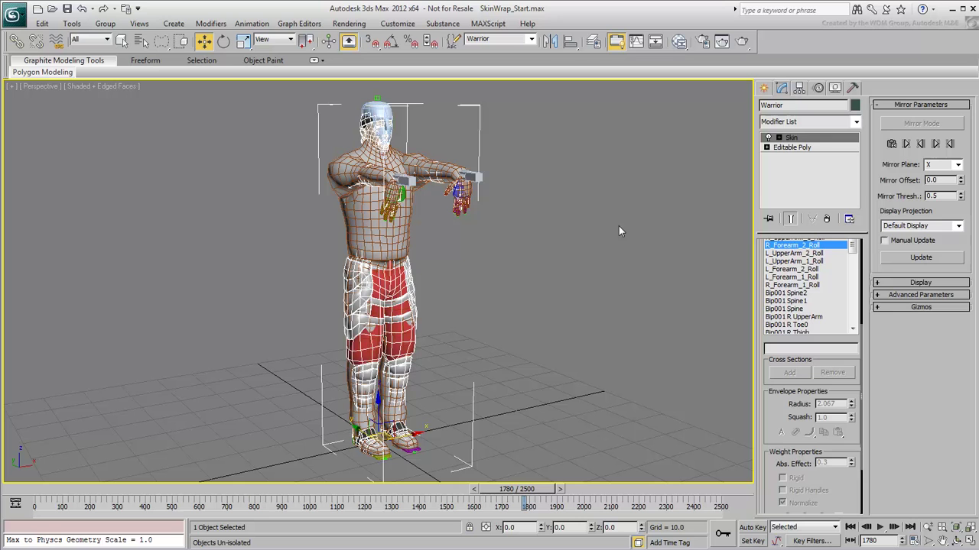
{"action": "left_click", "coordinate": [377, 113]}
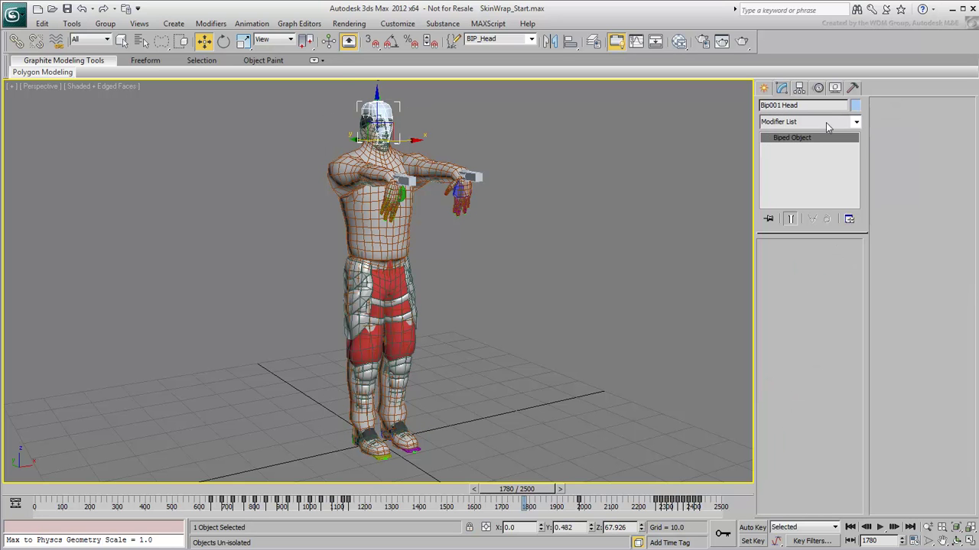
{"action": "left_click", "coordinate": [817, 88]}
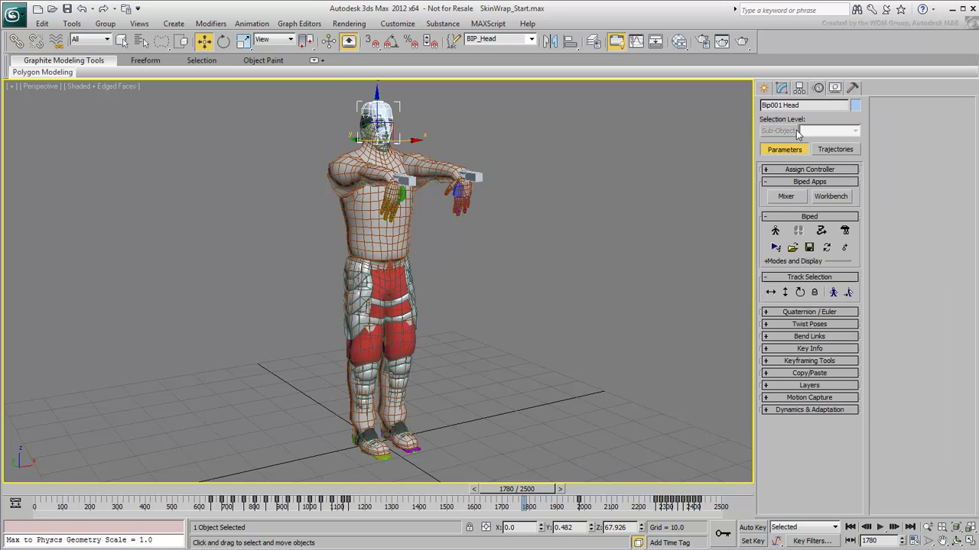
{"action": "left_click", "coordinate": [775, 230]}
{"action": "left_click", "coordinate": [523, 331]}
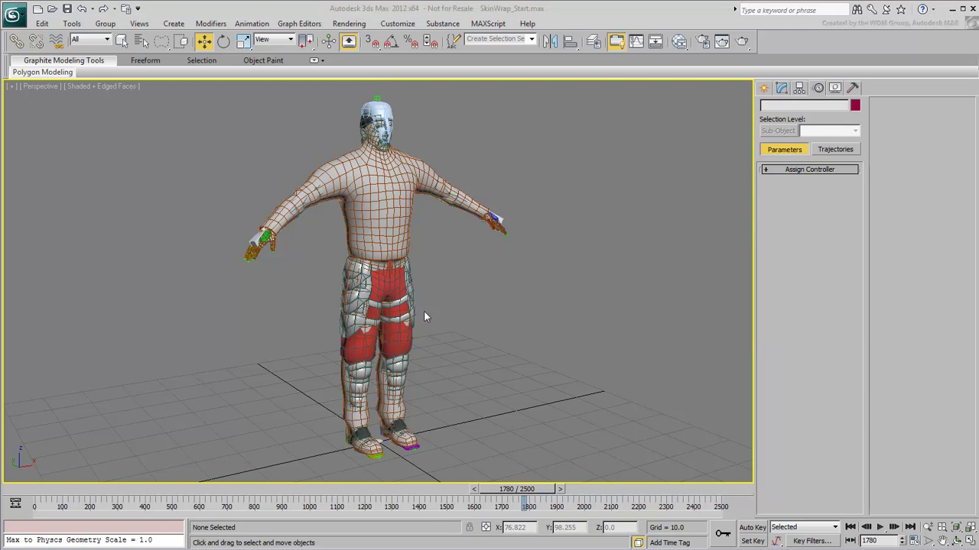
- Hide the Warrior mesh with Hide Selection
{"action": "left_click", "coordinate": [361, 297]}
{"action": "right_click", "coordinate": [359, 294]}
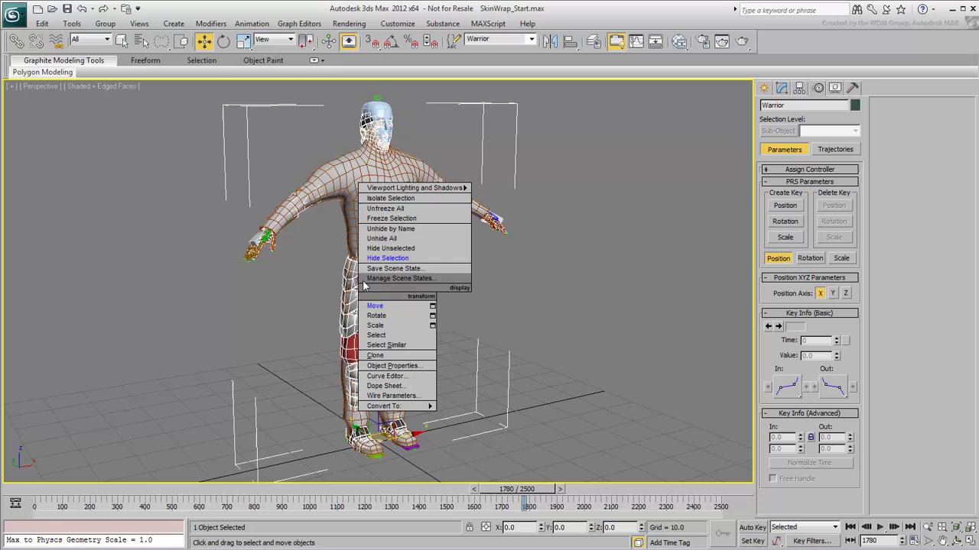
{"action": "left_click", "coordinate": [380, 258]}
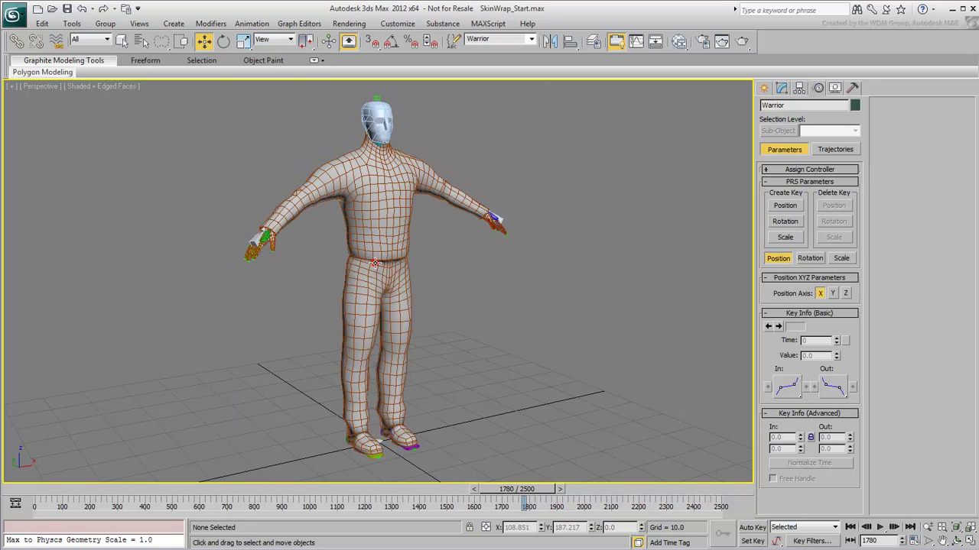
- Choose the LODs named selection set and confirm unhiding its two LOD bodies
{"action": "left_click", "coordinate": [531, 40]}
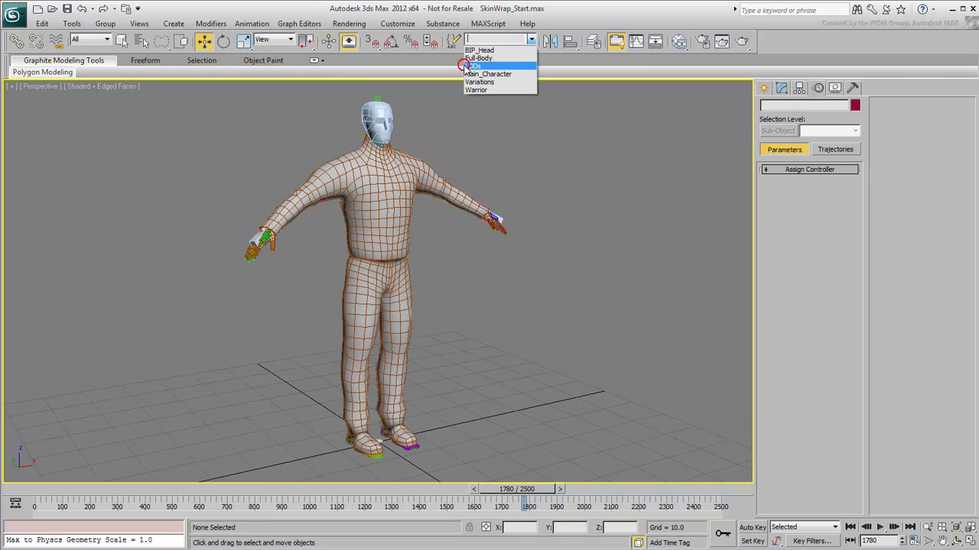
{"action": "left_click", "coordinate": [474, 67]}
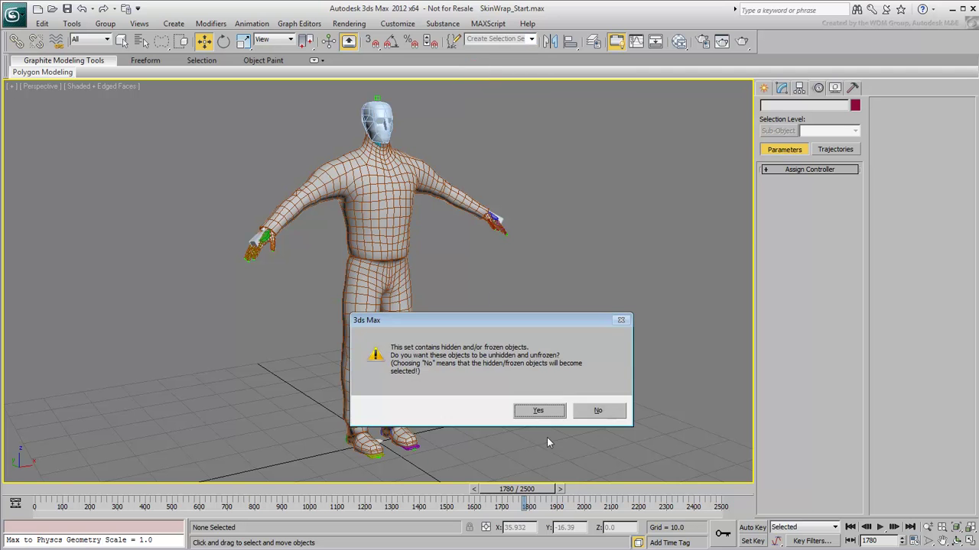
{"action": "left_click", "coordinate": [515, 411]}
{"action": "scroll", "coordinate": [332, 342], "scroll_direction": "down", "scroll_amount": 4}
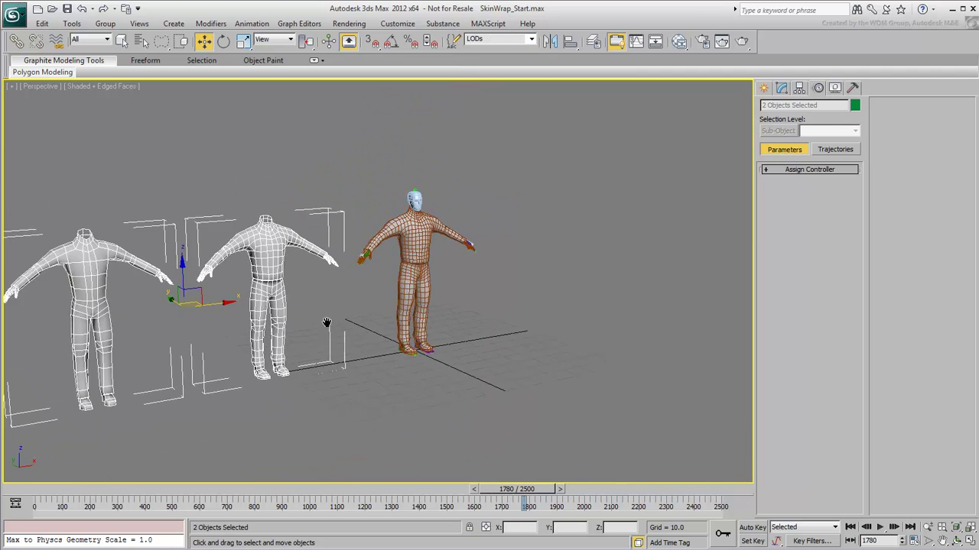